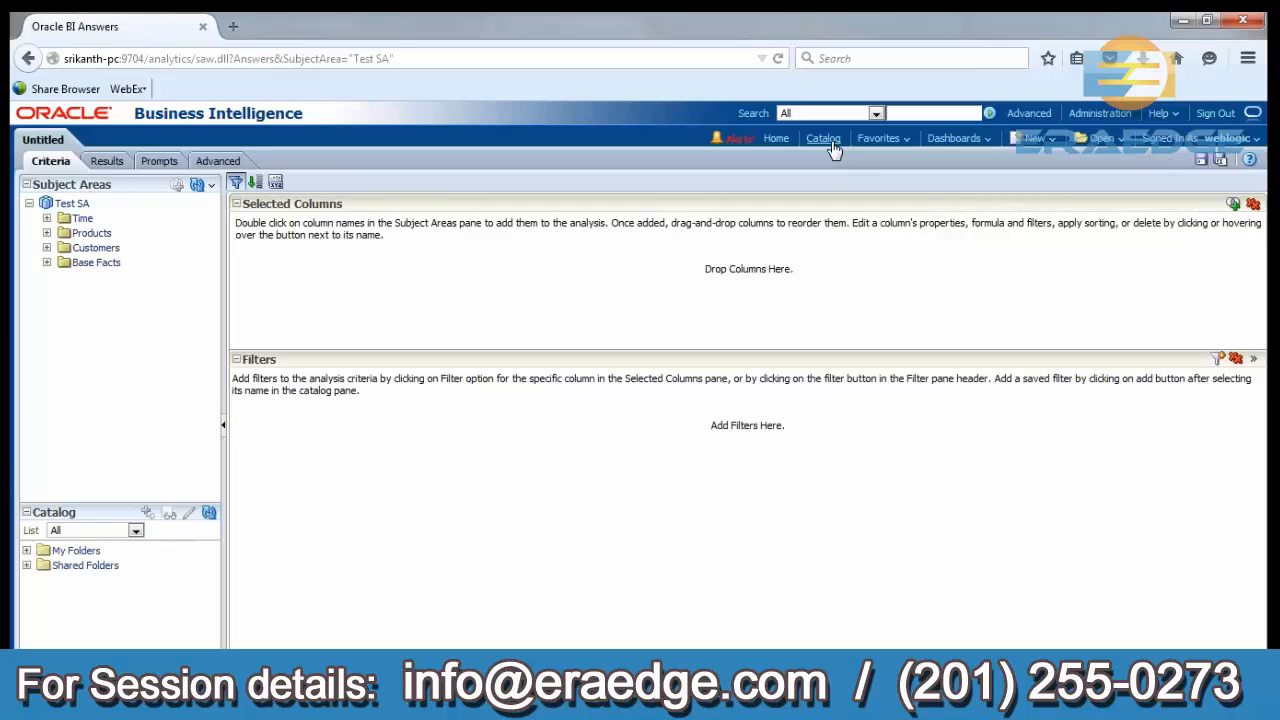
Open the Table1 analysis from the Quan training folder under Shared Folders in the catalog to review its layout.
click(829, 140)
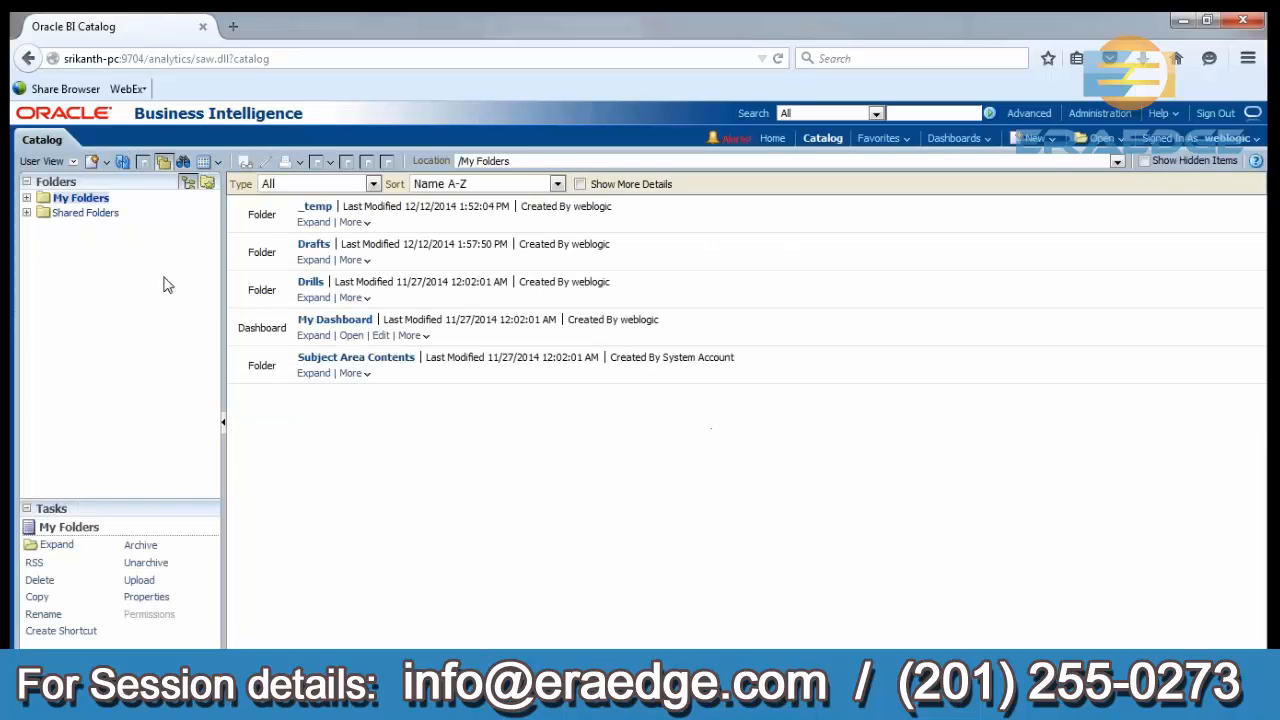
click(111, 214)
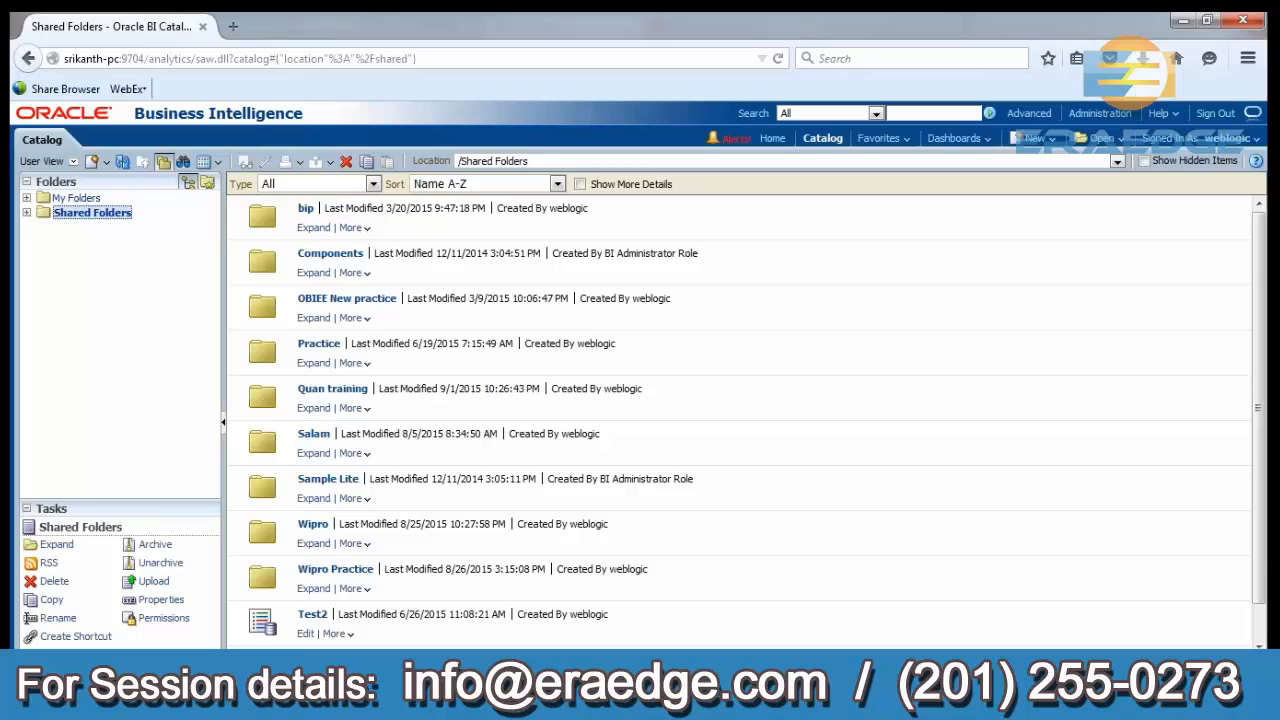
click(316, 409)
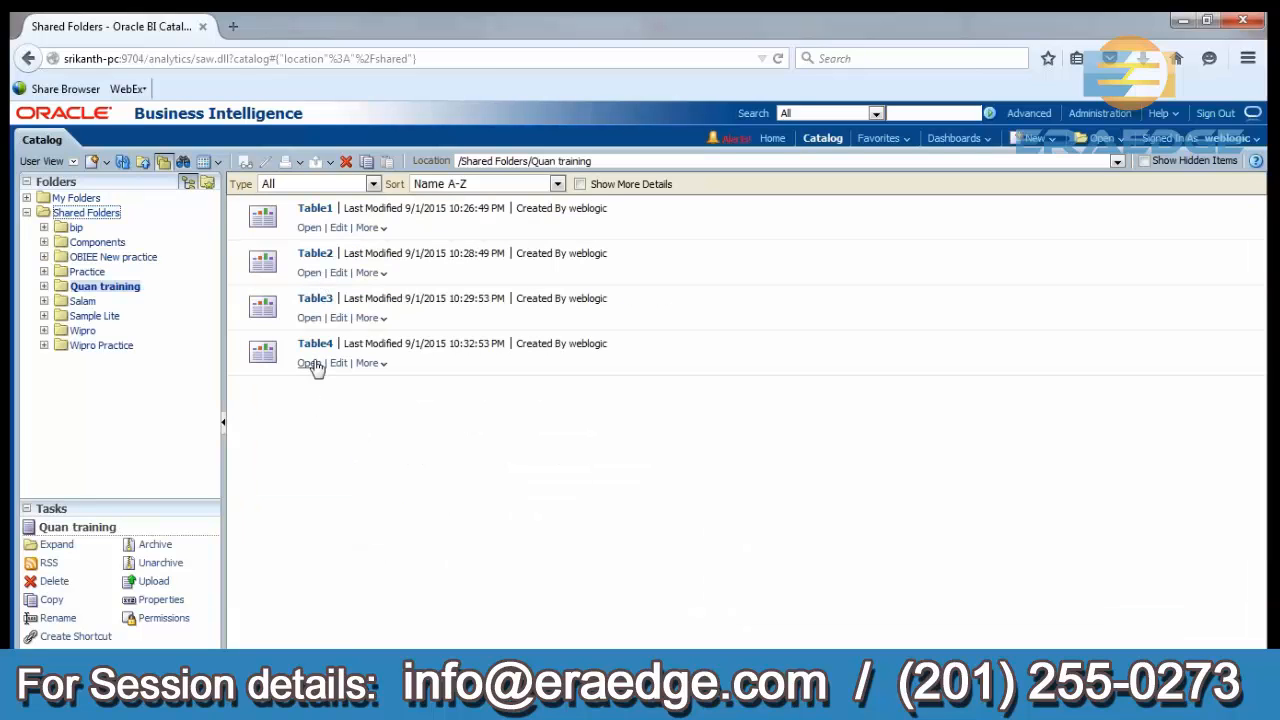
click(311, 229)
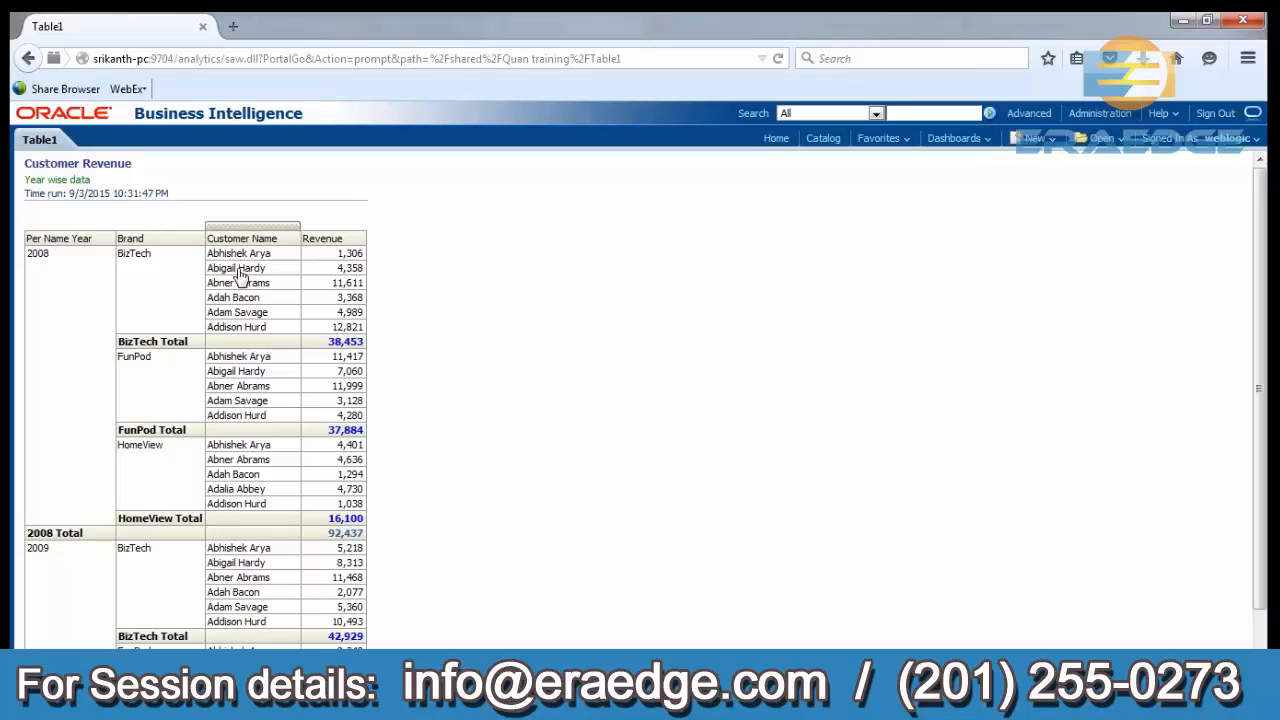
click(231, 696)
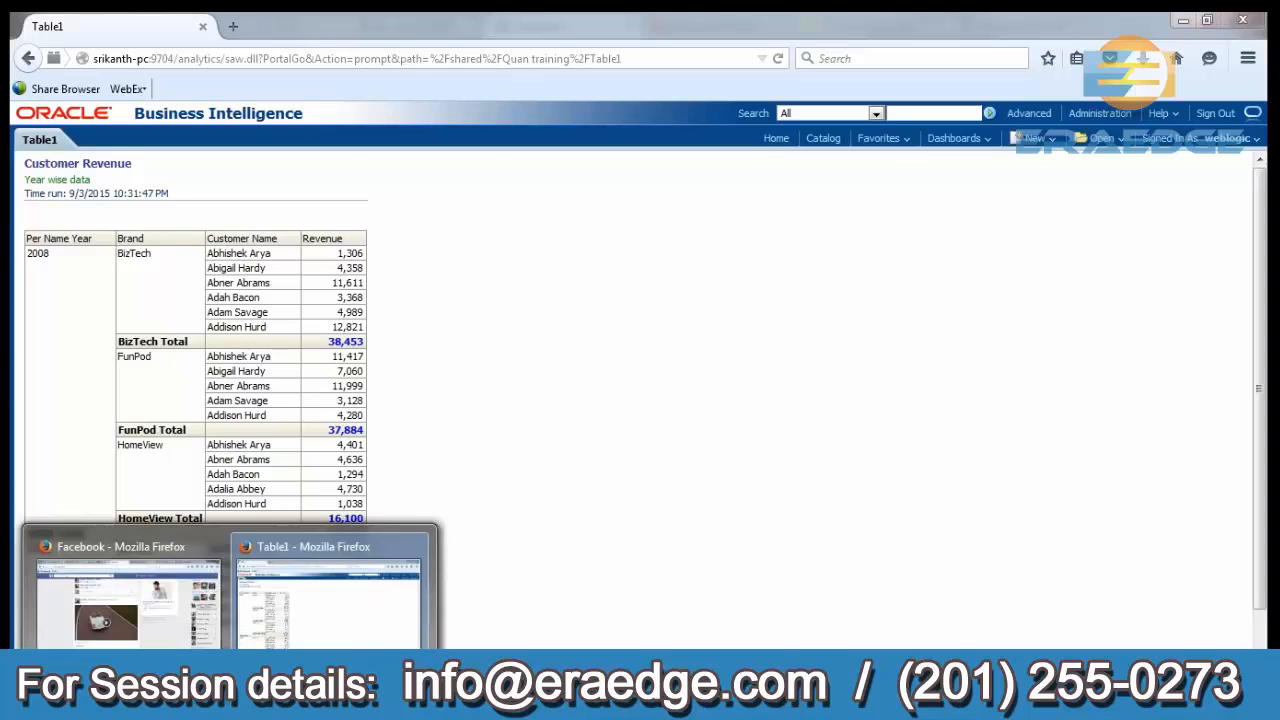
Create a new analysis based on the Test SA subject area.
click(1033, 138)
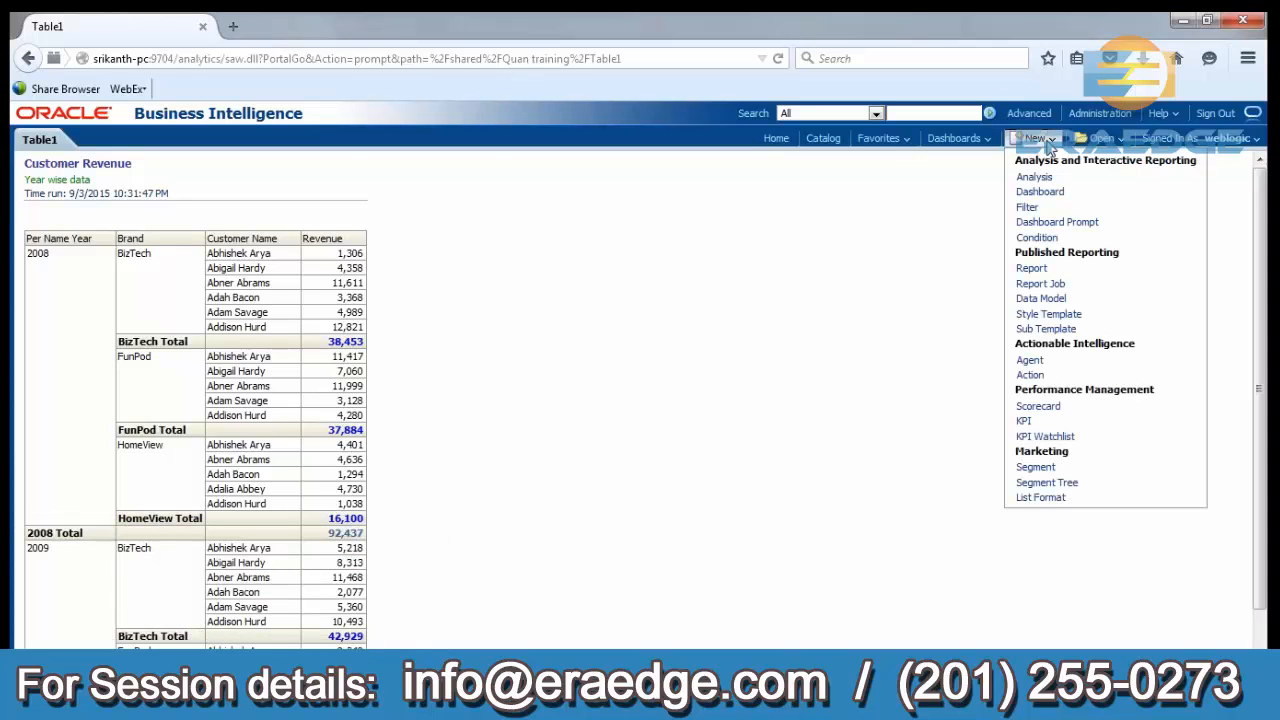
click(1046, 178)
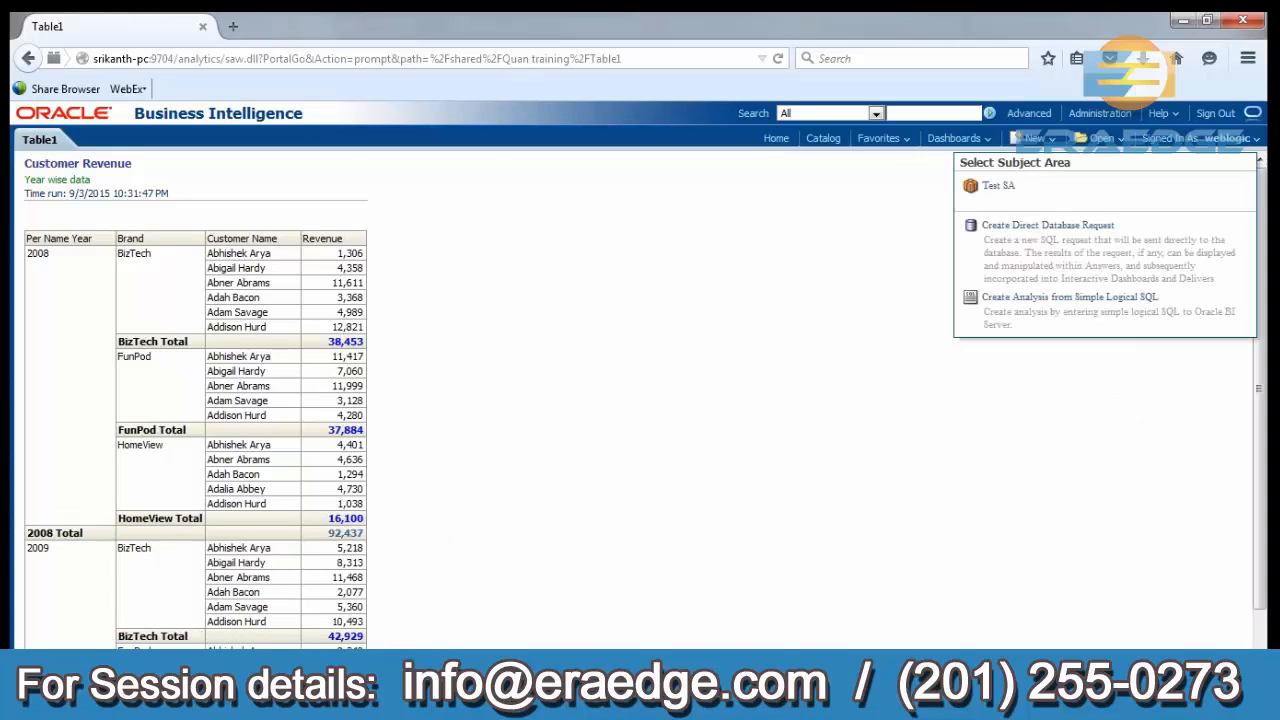
click(997, 184)
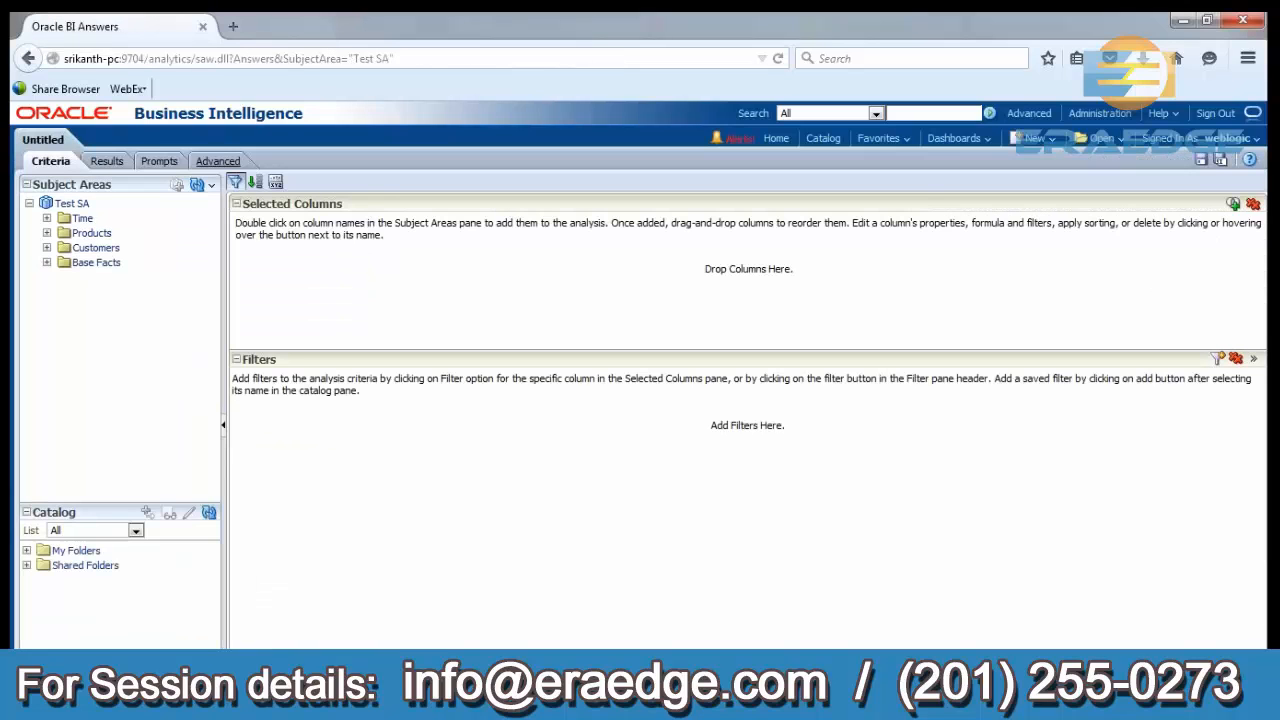
Add the Per Name Year, Brand, Customer Name and Revenue columns to the analysis criteria.
click(46, 218)
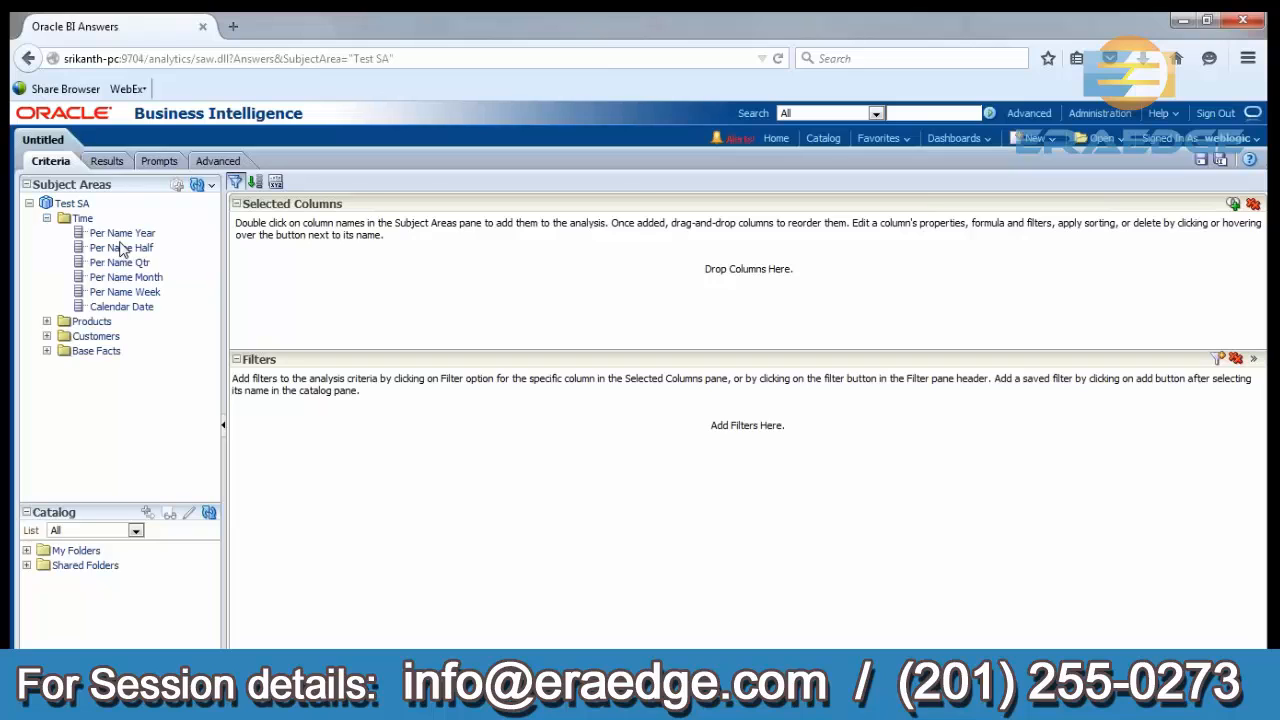
click(136, 235)
double_click(136, 235)
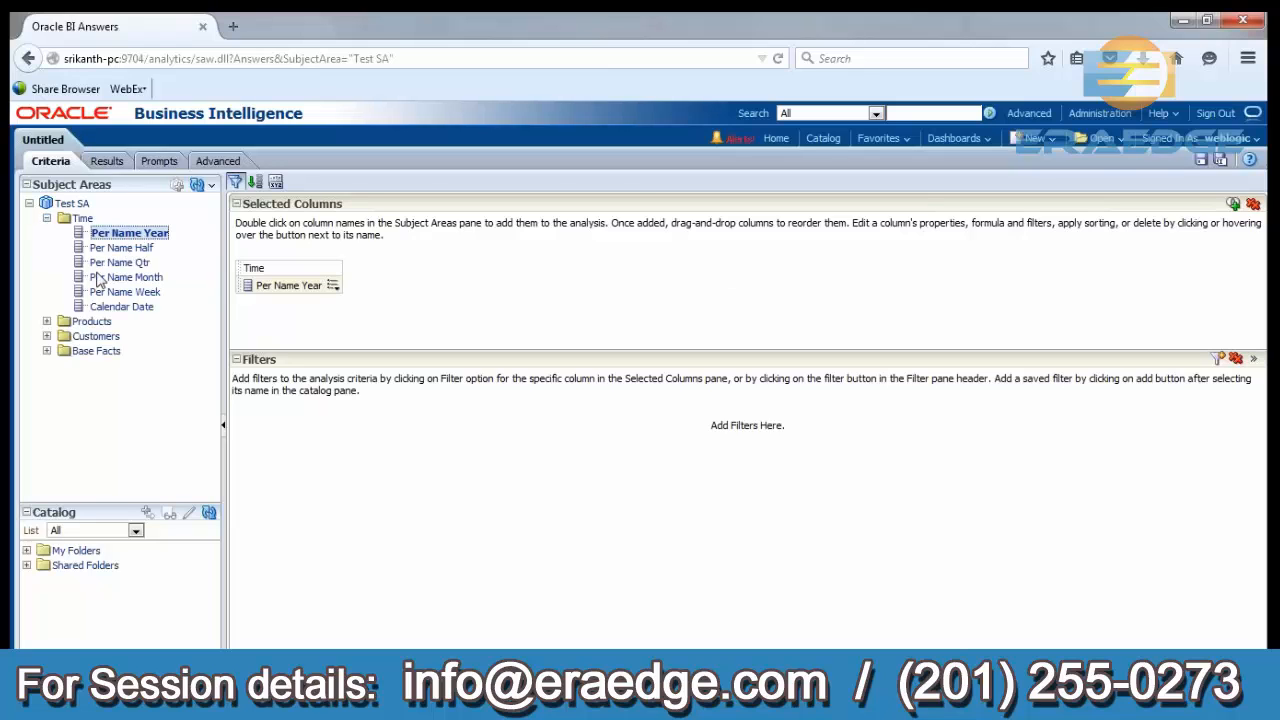
click(46, 322)
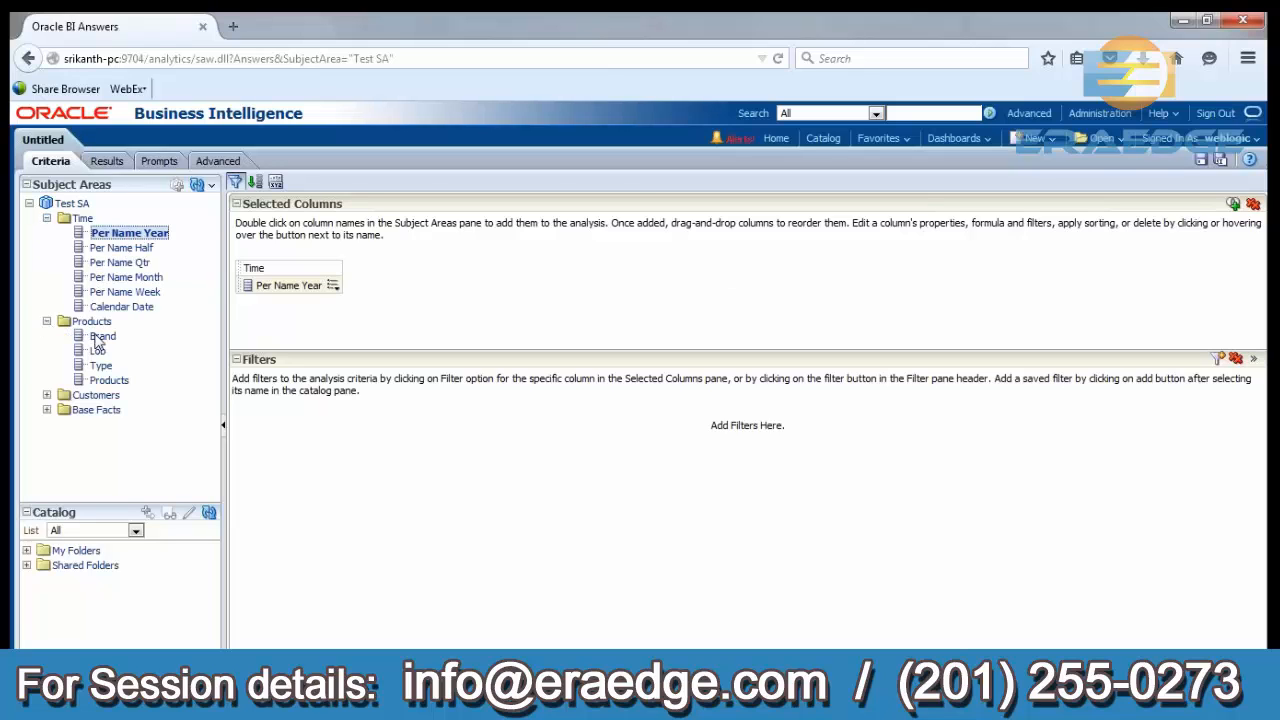
double_click(98, 340)
click(46, 395)
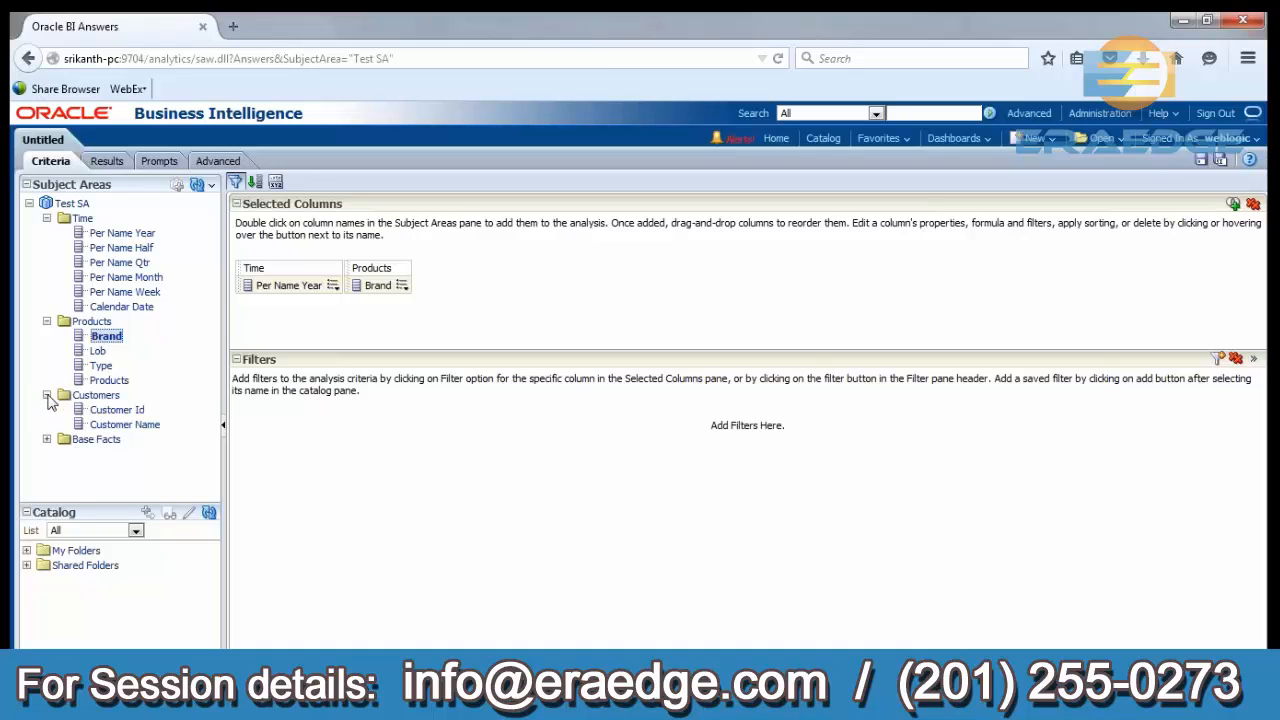
double_click(108, 426)
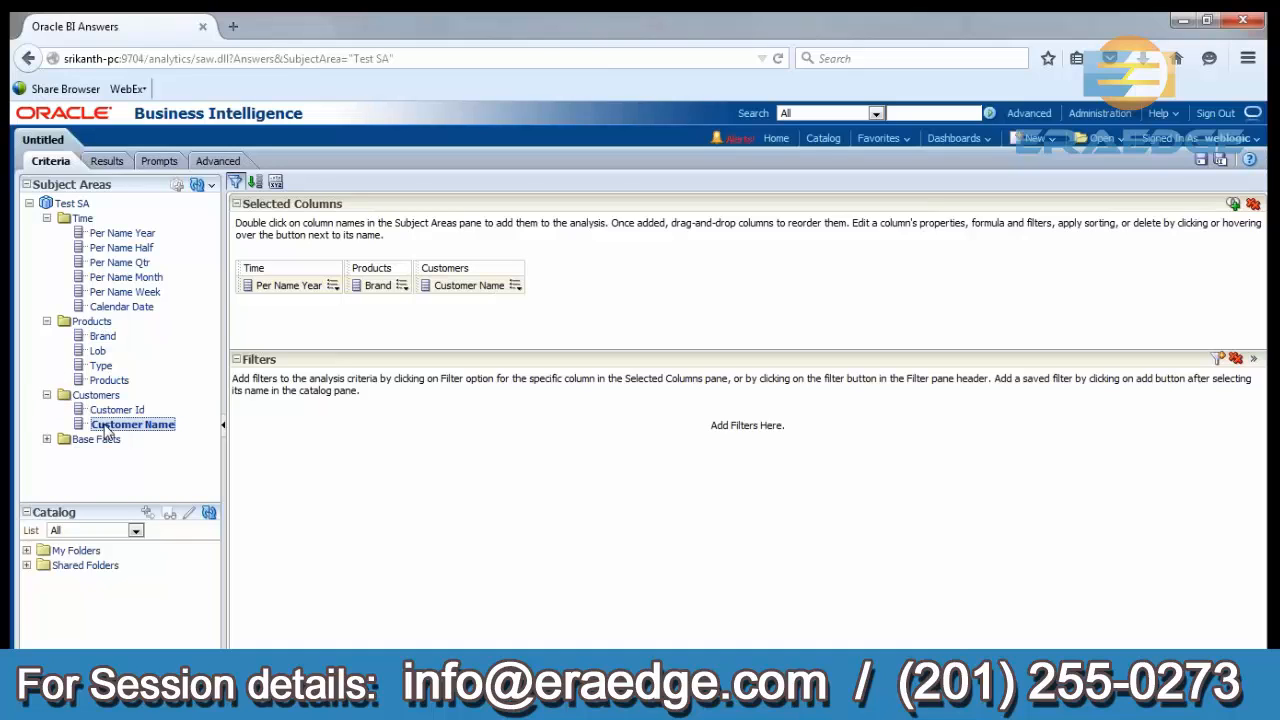
click(46, 439)
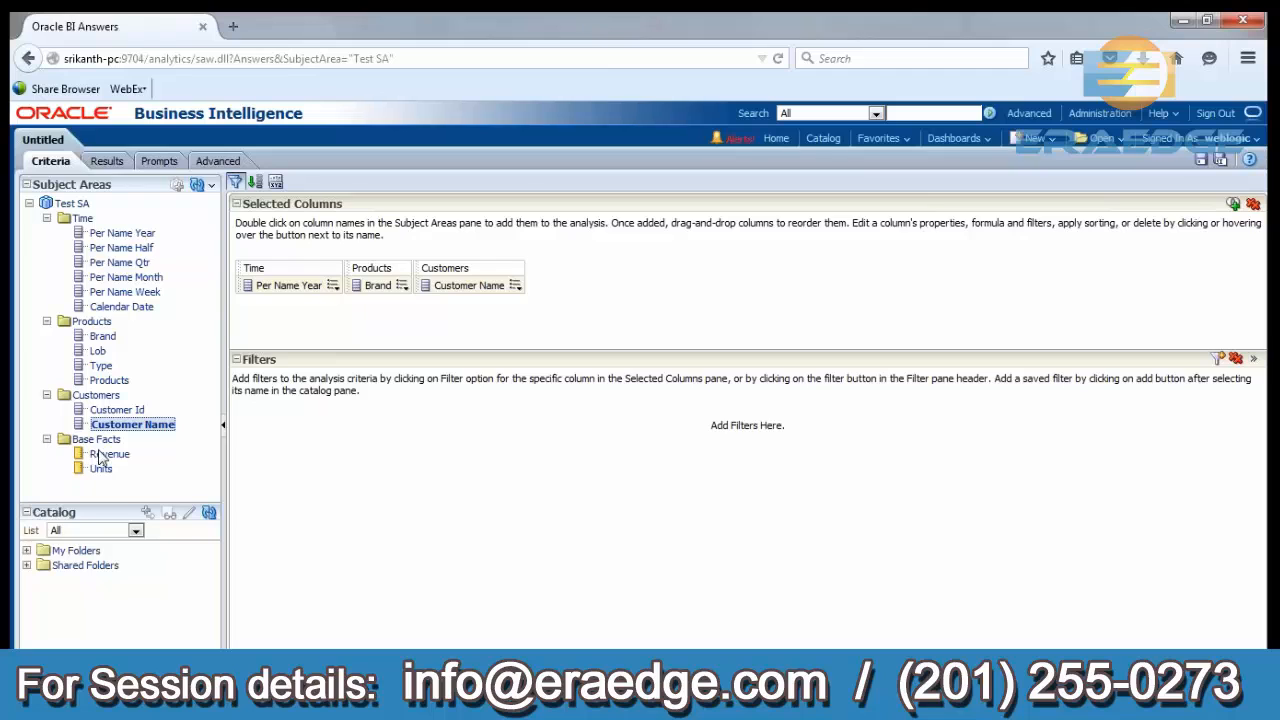
double_click(103, 454)
Filter Customer Name with the operator "is equal to / is in" on the first seven customers in the value list.
click(516, 286)
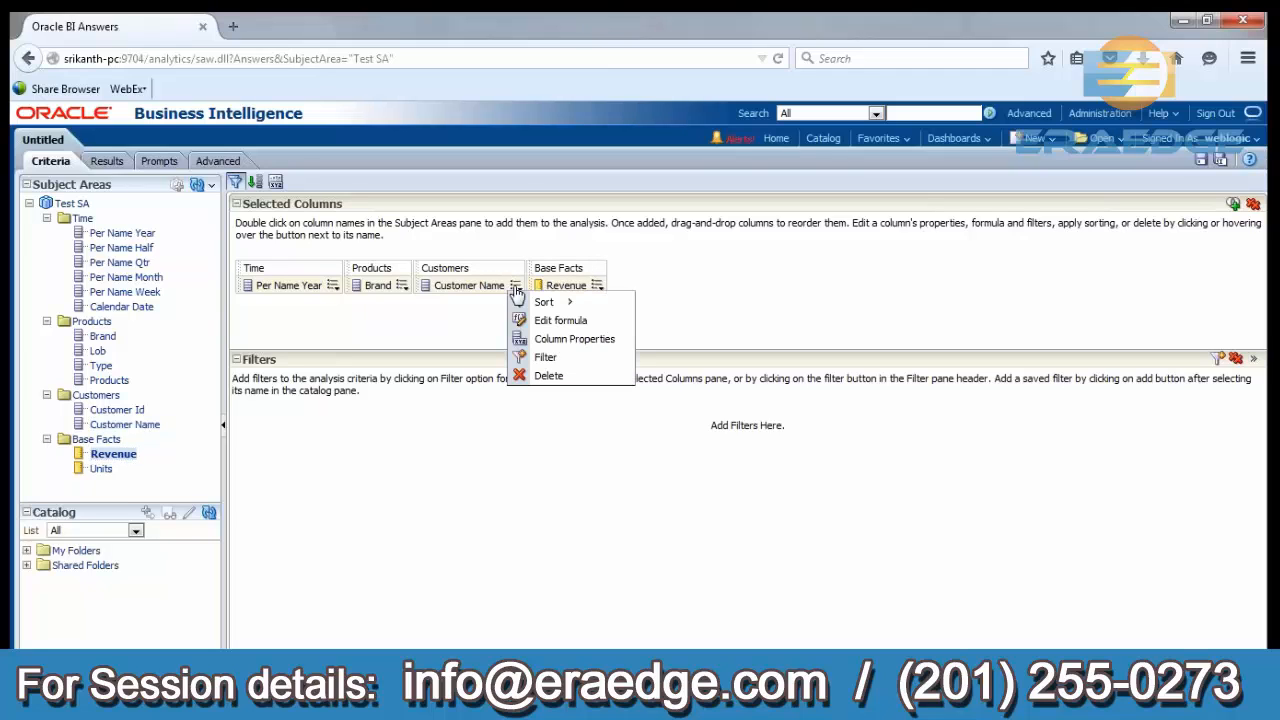
click(548, 359)
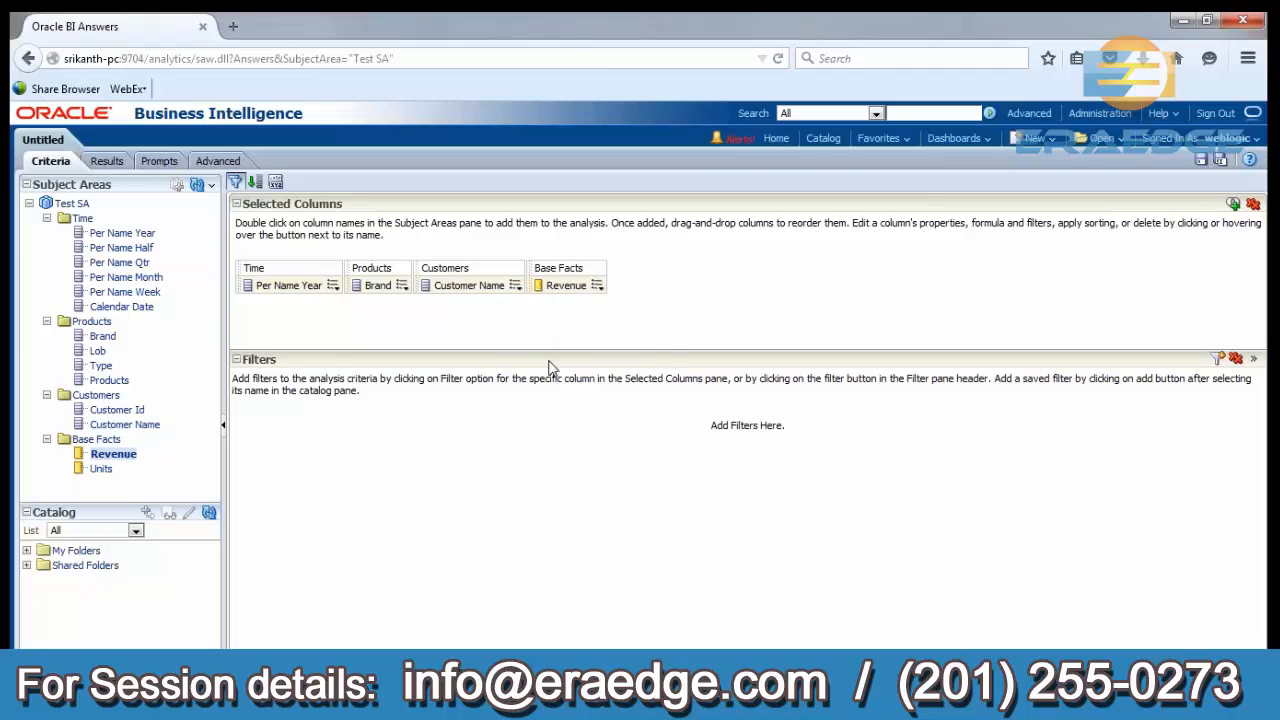
click(786, 325)
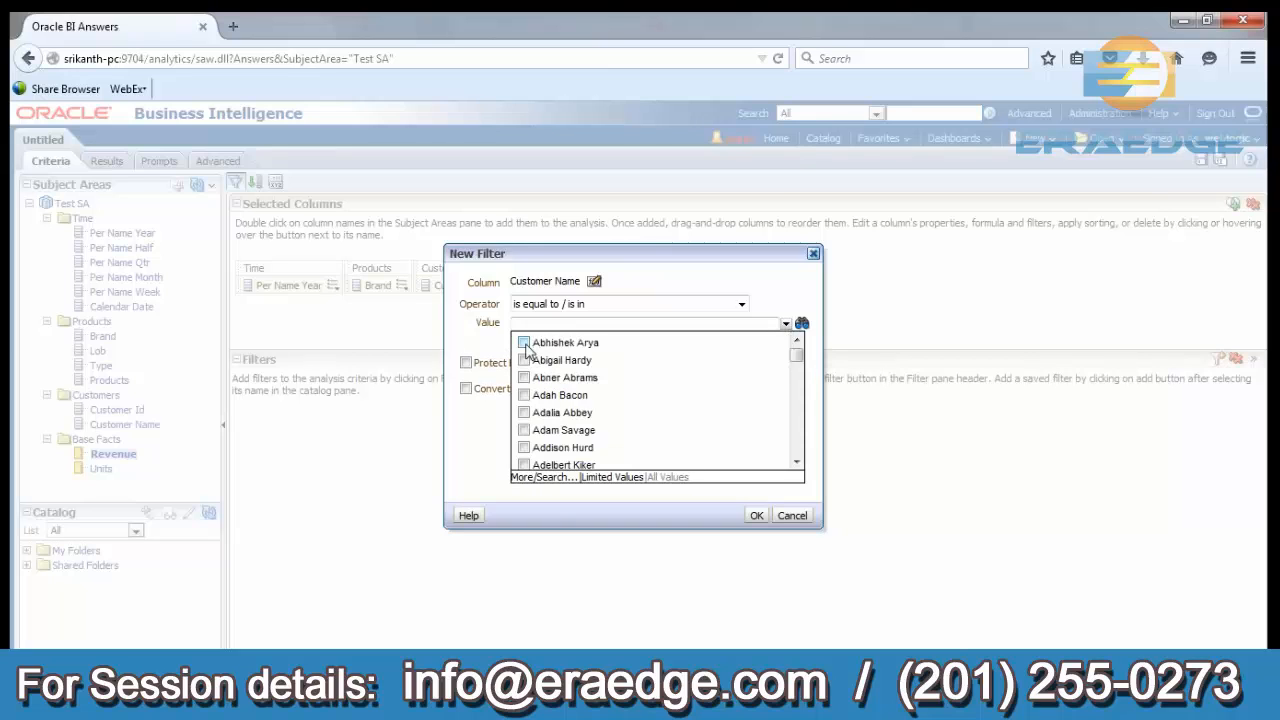
click(524, 342)
click(524, 360)
click(524, 377)
click(524, 395)
click(524, 412)
click(524, 447)
click(757, 517)
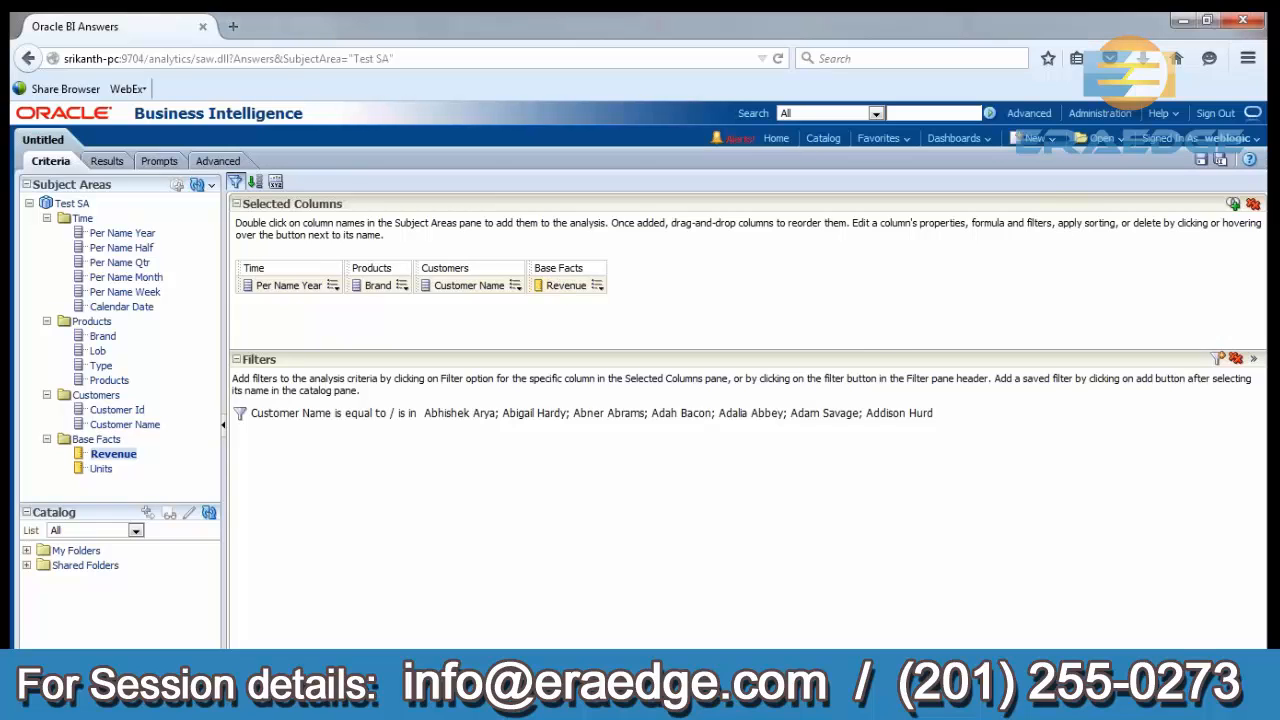
Display the analysis results and set the title view's text to "Pivote Table view" without the saved name.
click(107, 162)
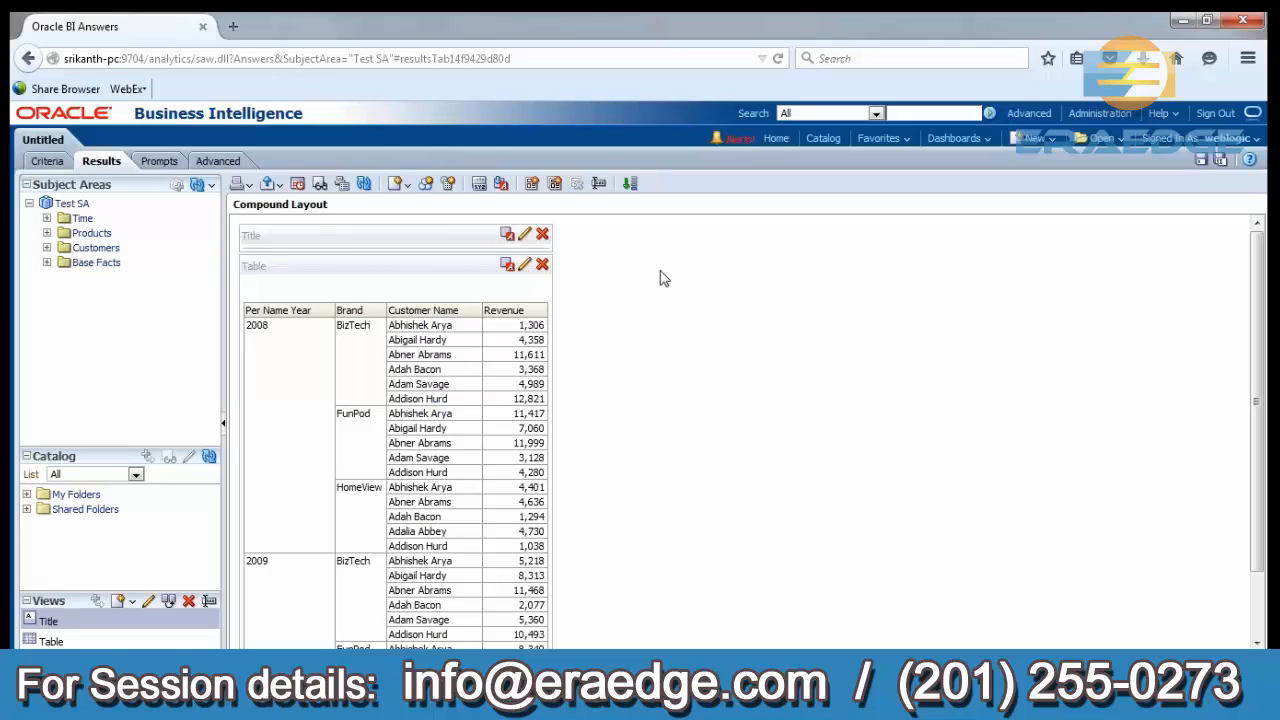
click(524, 234)
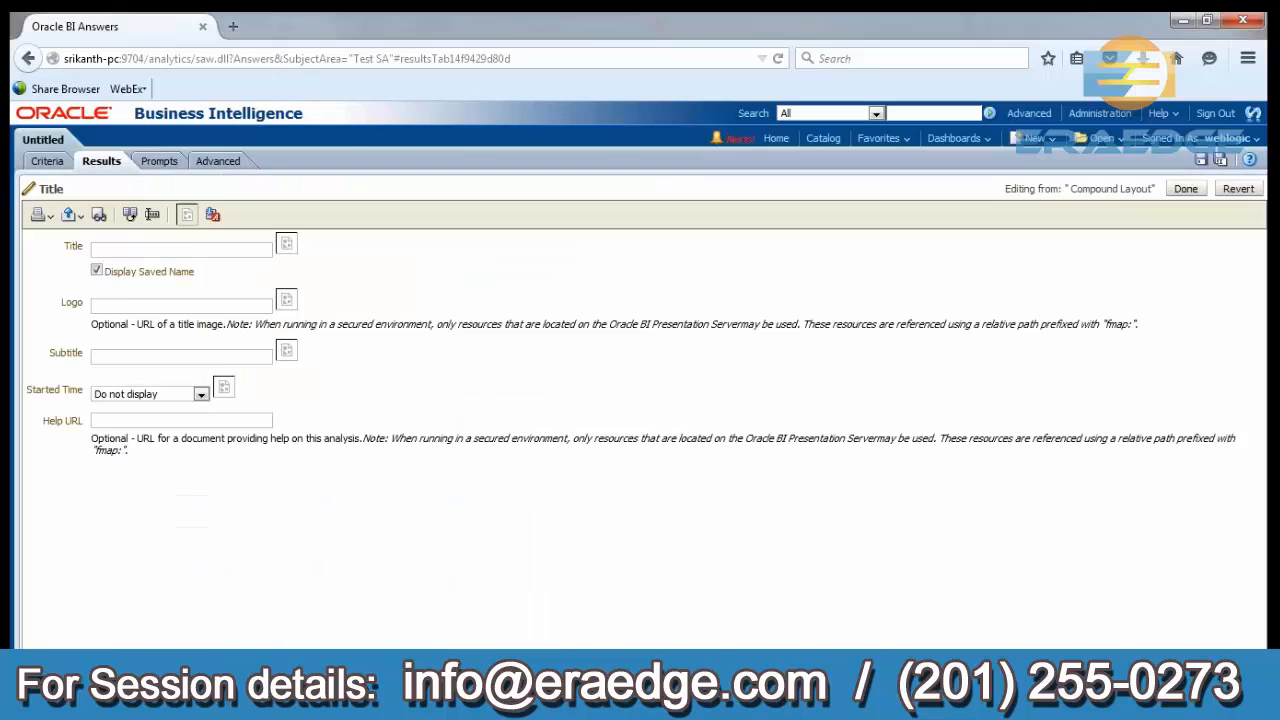
click(101, 257)
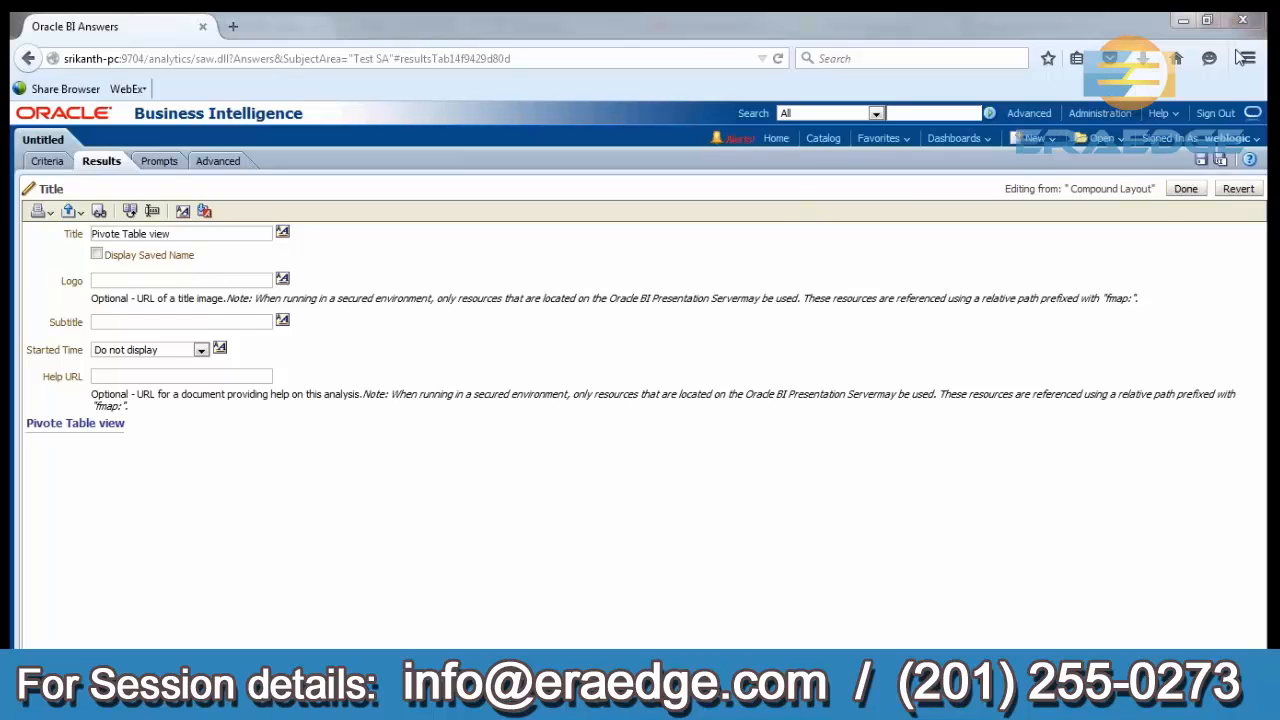
click(1185, 190)
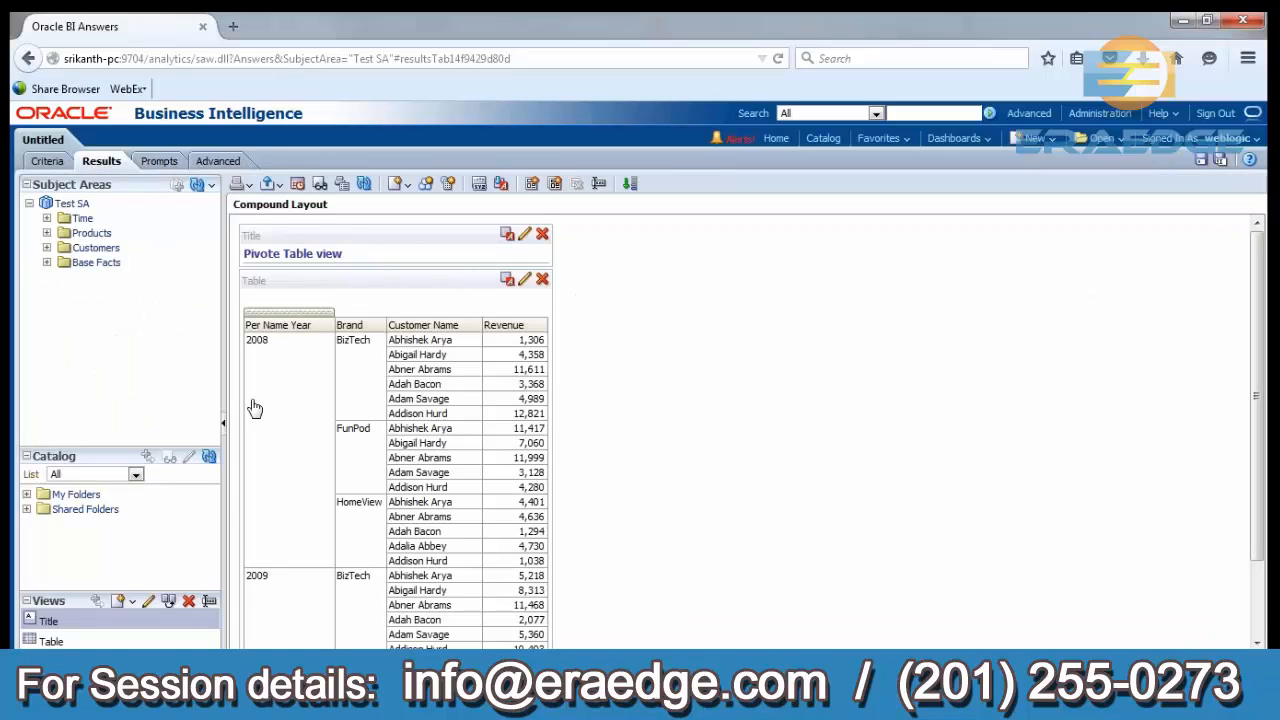
Remove the Table view from the compound layout and add it back from the available views.
click(542, 280)
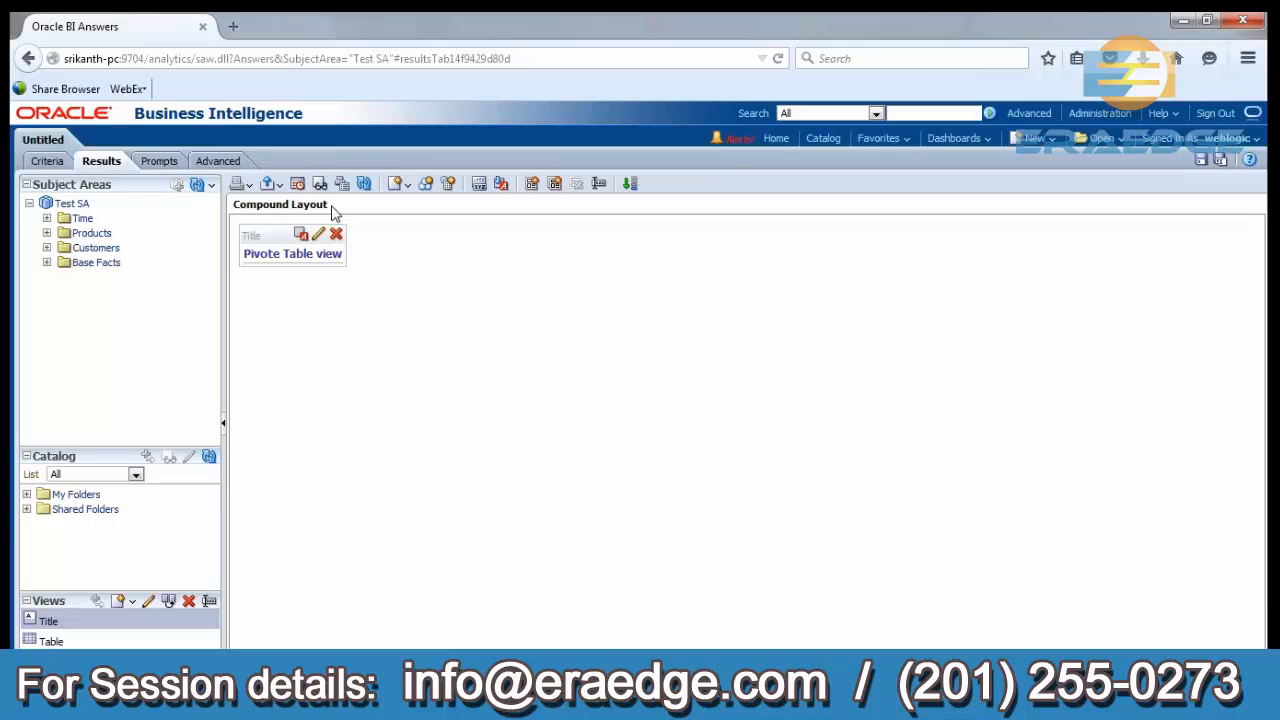
drag(330, 207, 236, 206)
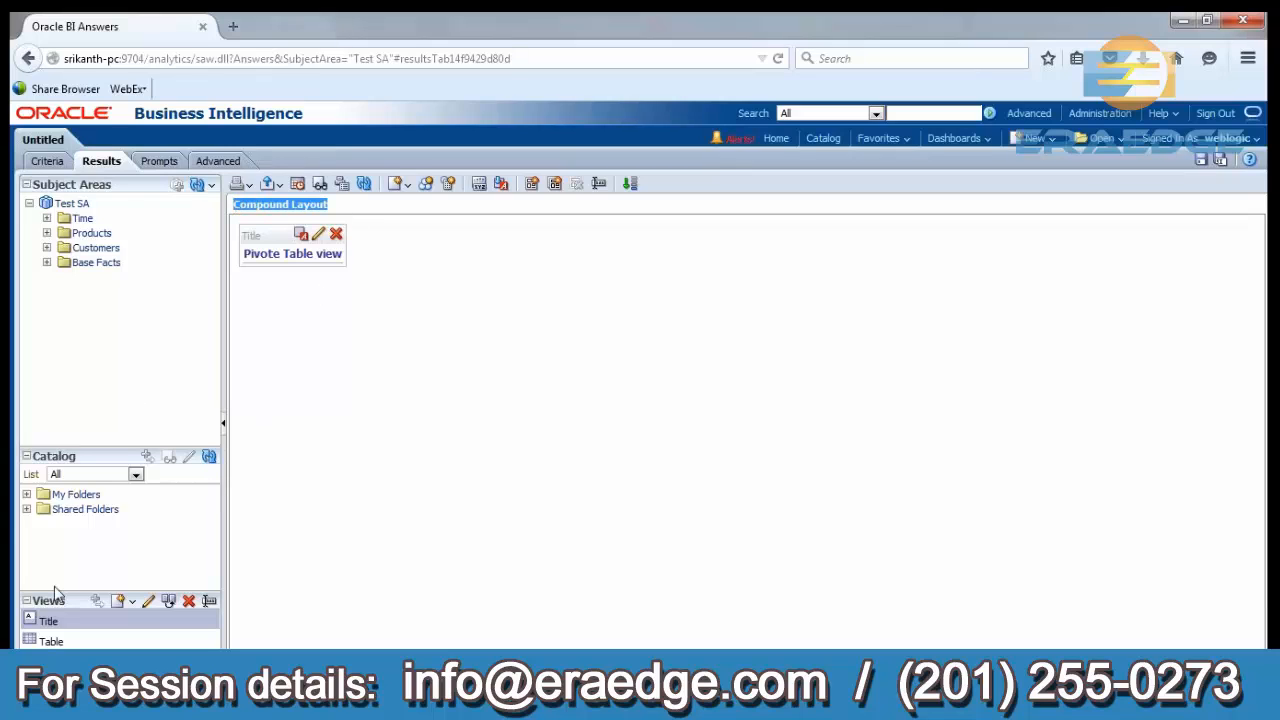
click(48, 642)
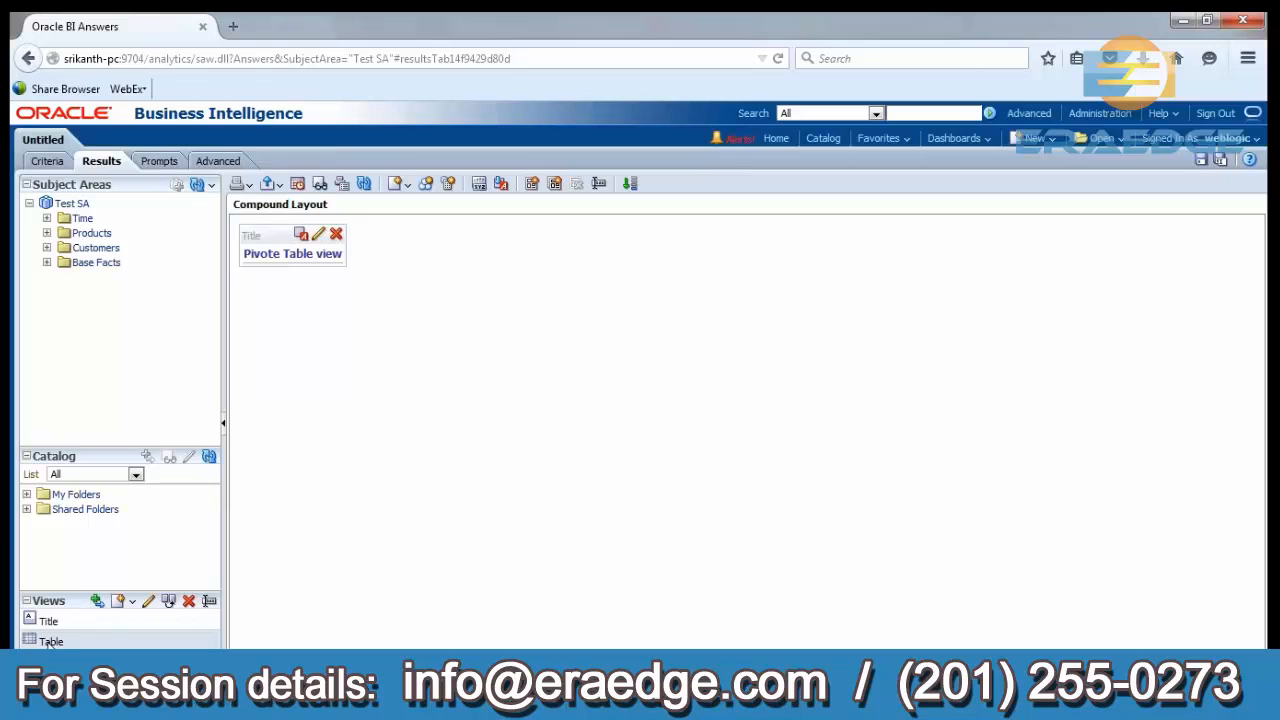
click(96, 601)
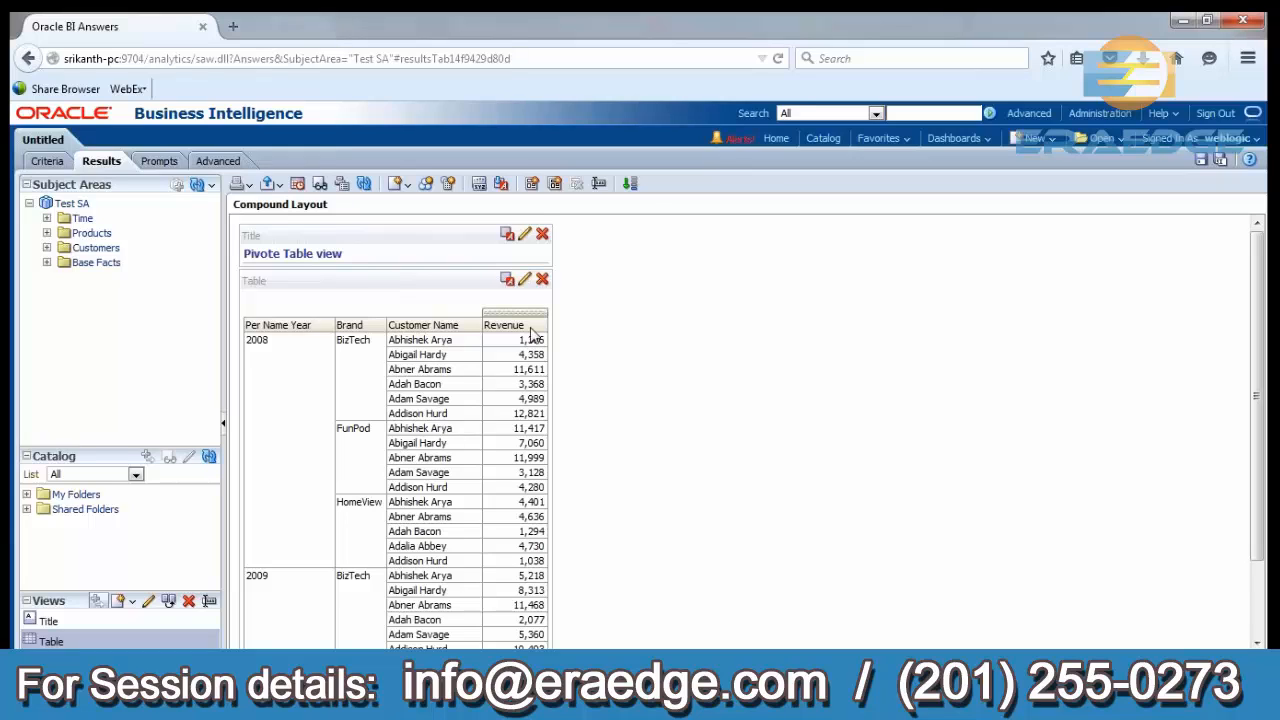
Replace the Table view in the compound layout with a new Pivot Table view.
click(542, 280)
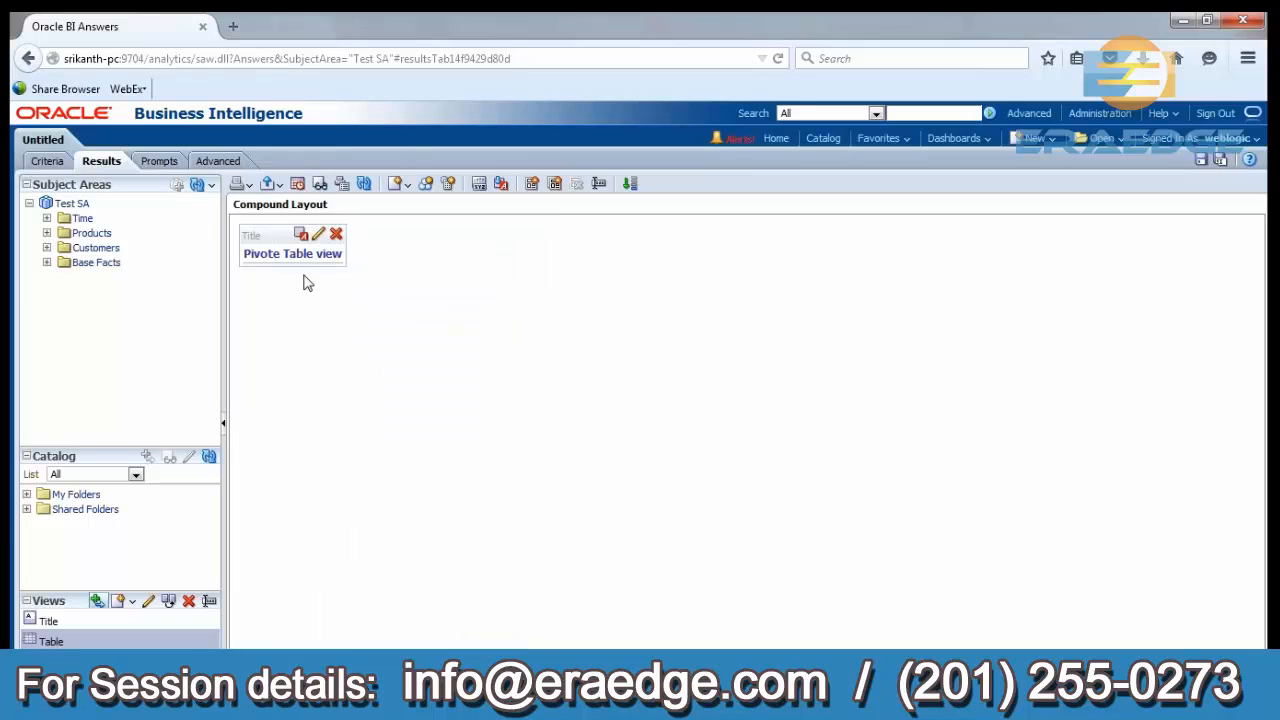
click(406, 186)
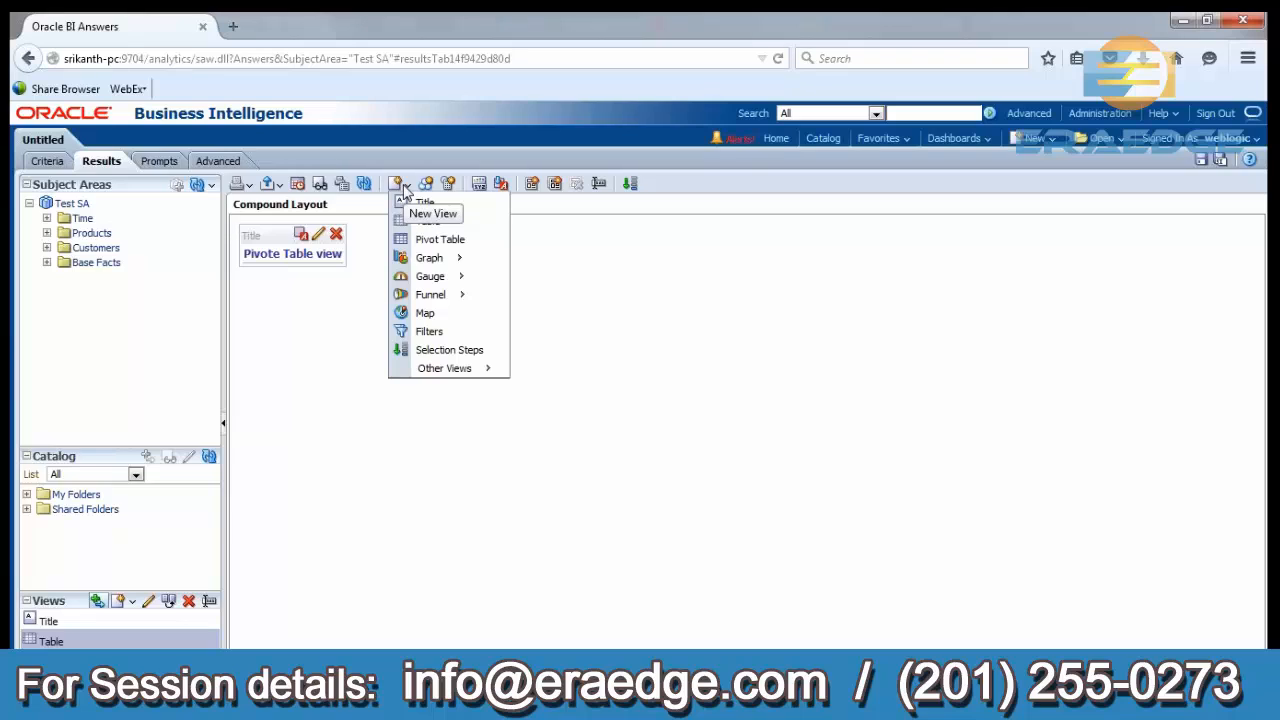
click(433, 241)
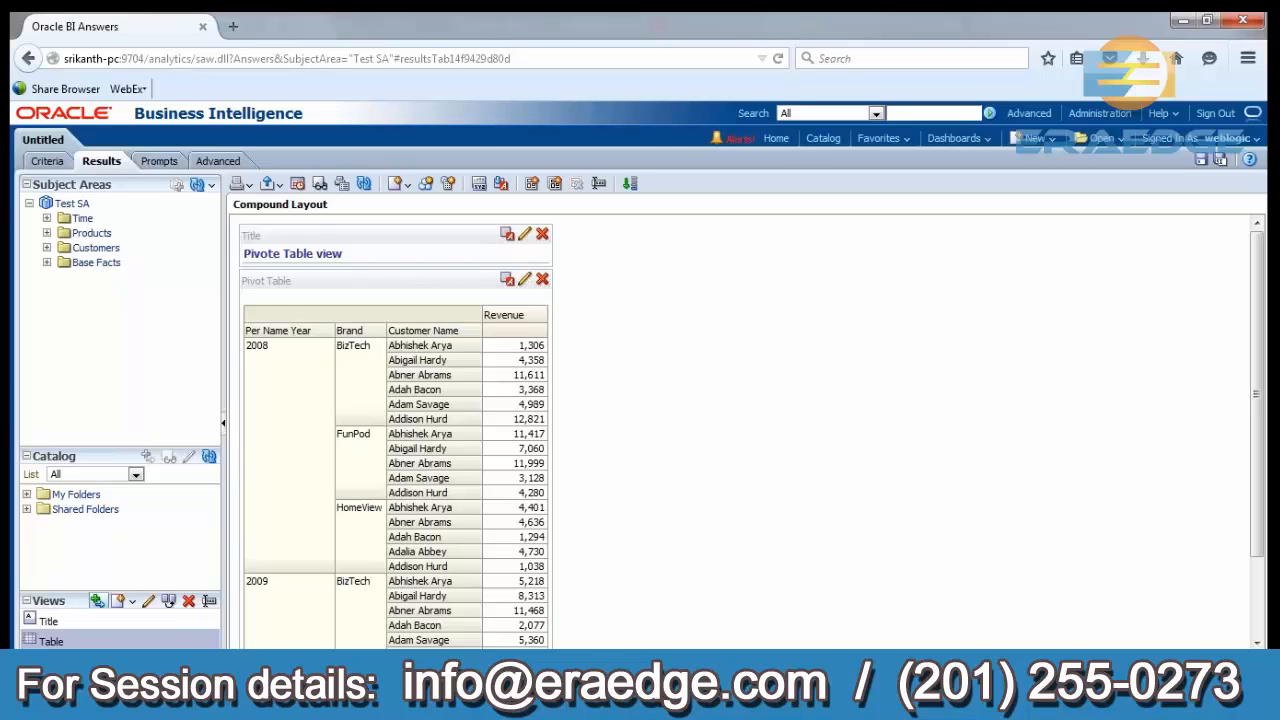
Edit the pivot table, enlarge its layout area and move Customer Name from the rows to the columns below Measure Labels.
click(525, 281)
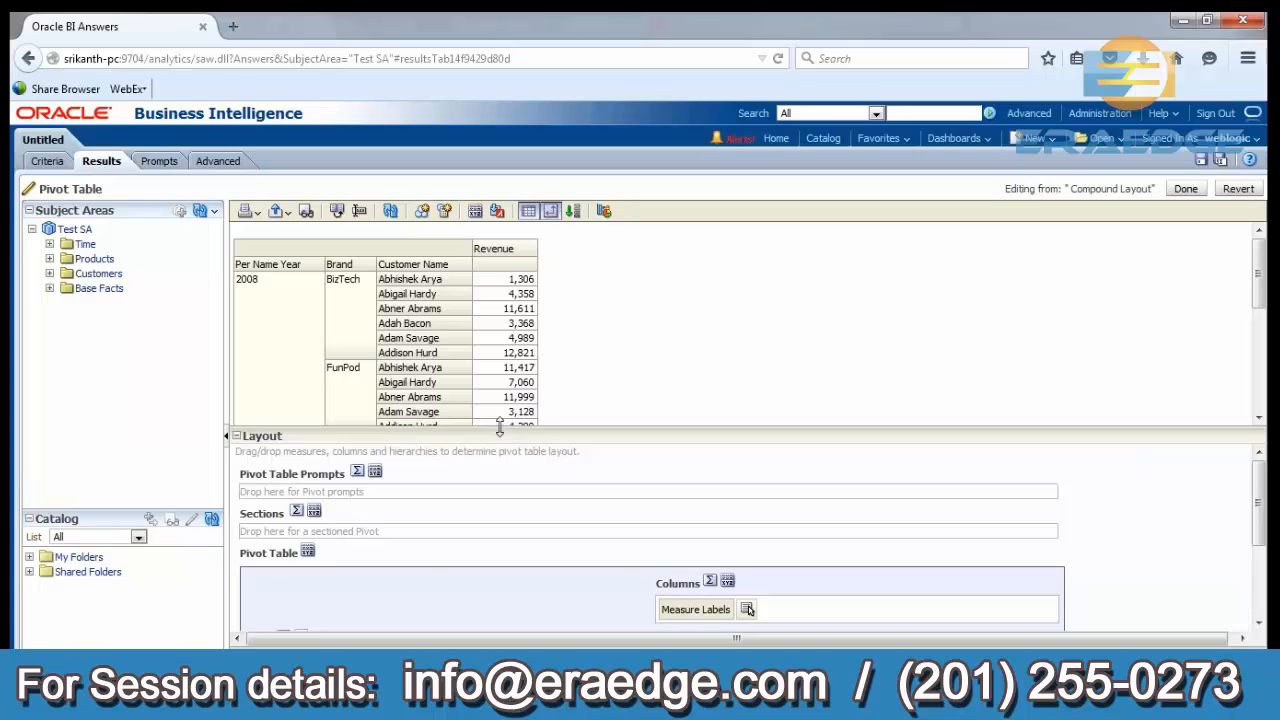
drag(499, 429, 499, 305)
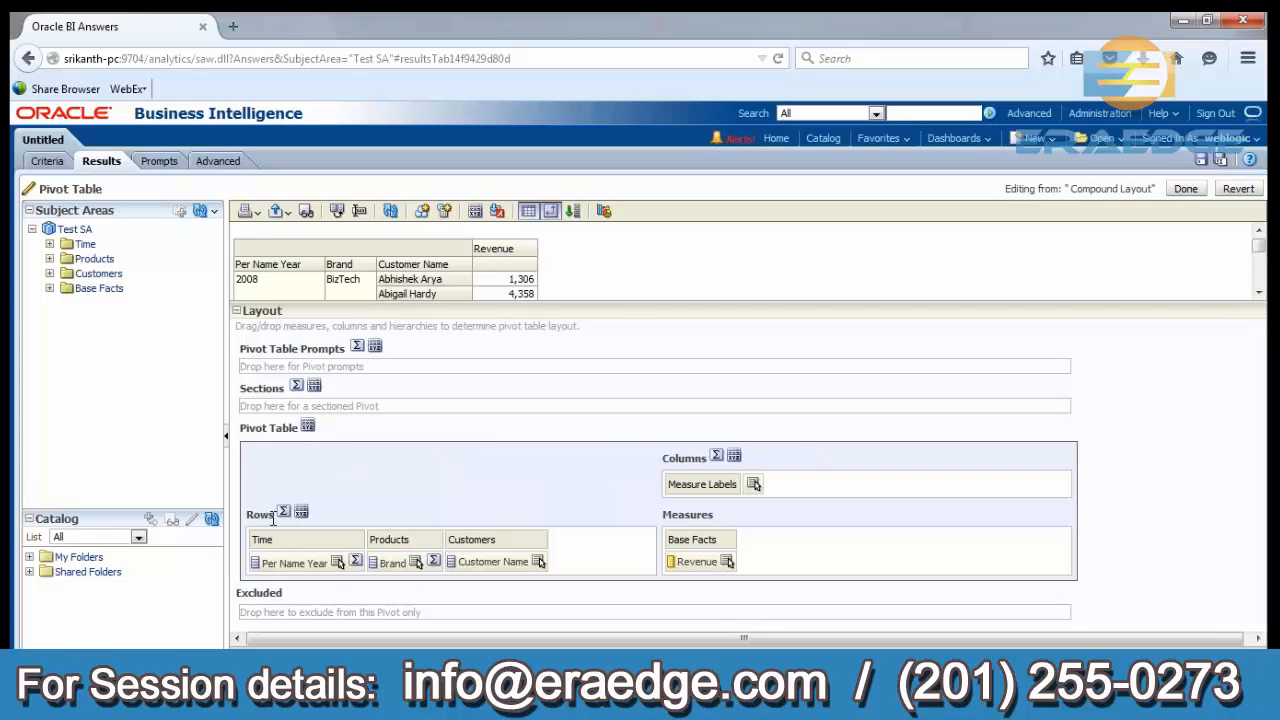
drag(272, 518, 246, 518)
drag(660, 458, 708, 458)
drag(274, 516, 372, 493)
click(372, 493)
drag(481, 562, 750, 495)
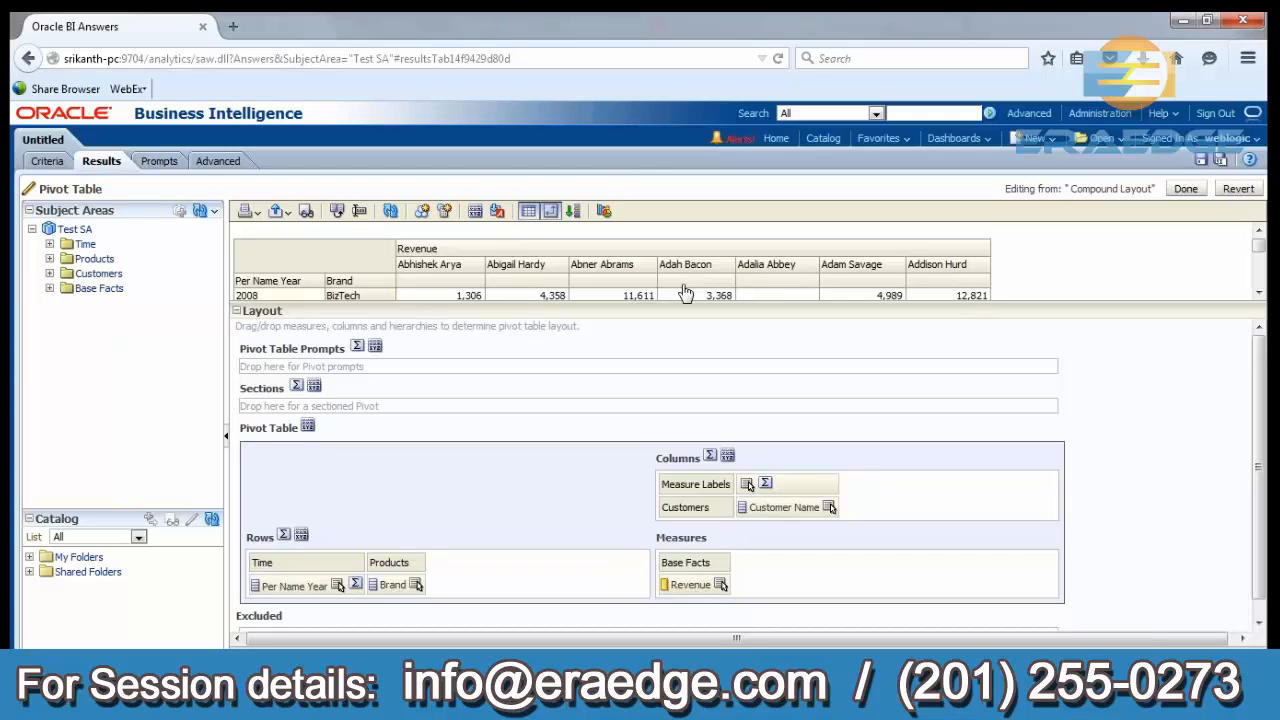
Add totals after the pivot table's columns and set the total values' font colour to blue #0000FF.
click(710, 456)
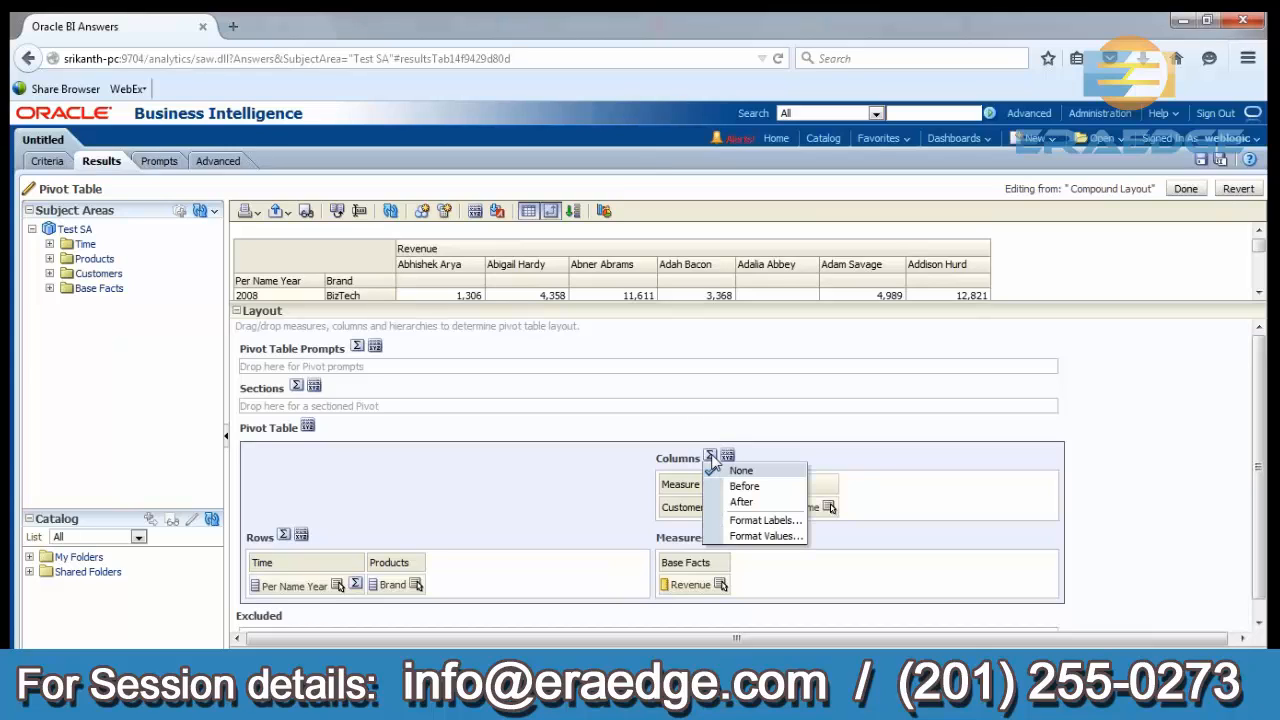
click(740, 501)
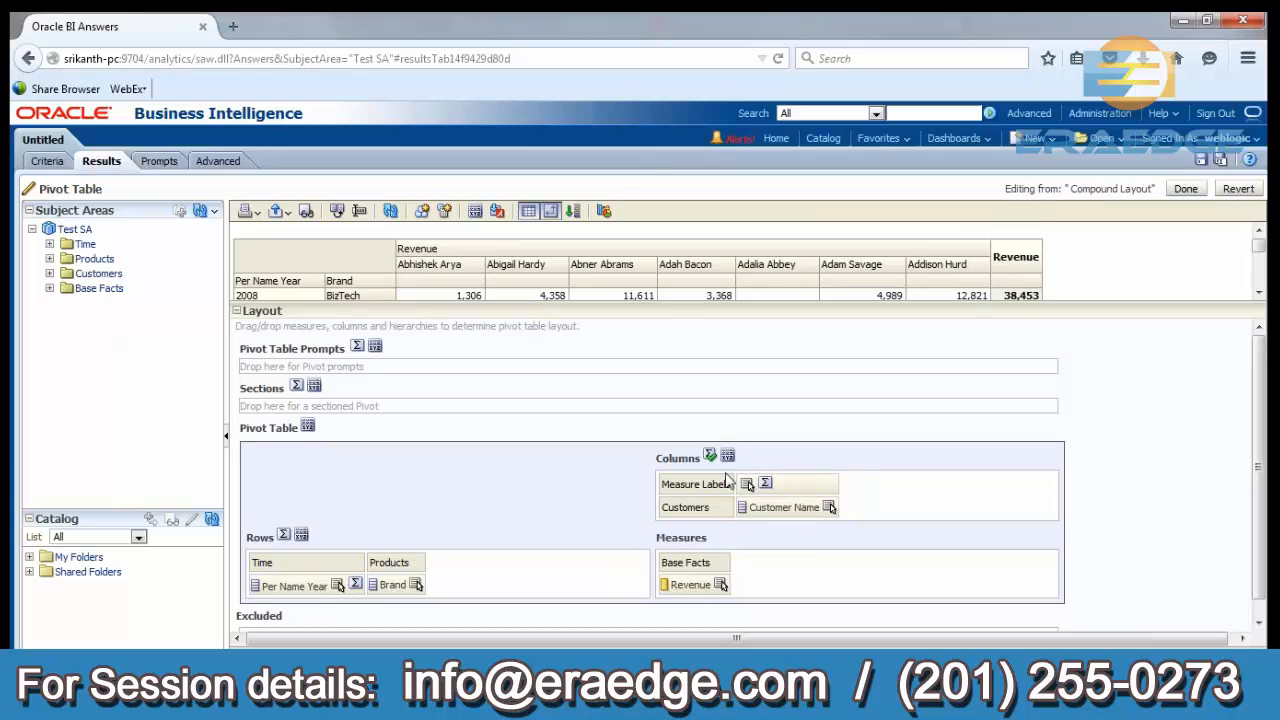
click(710, 456)
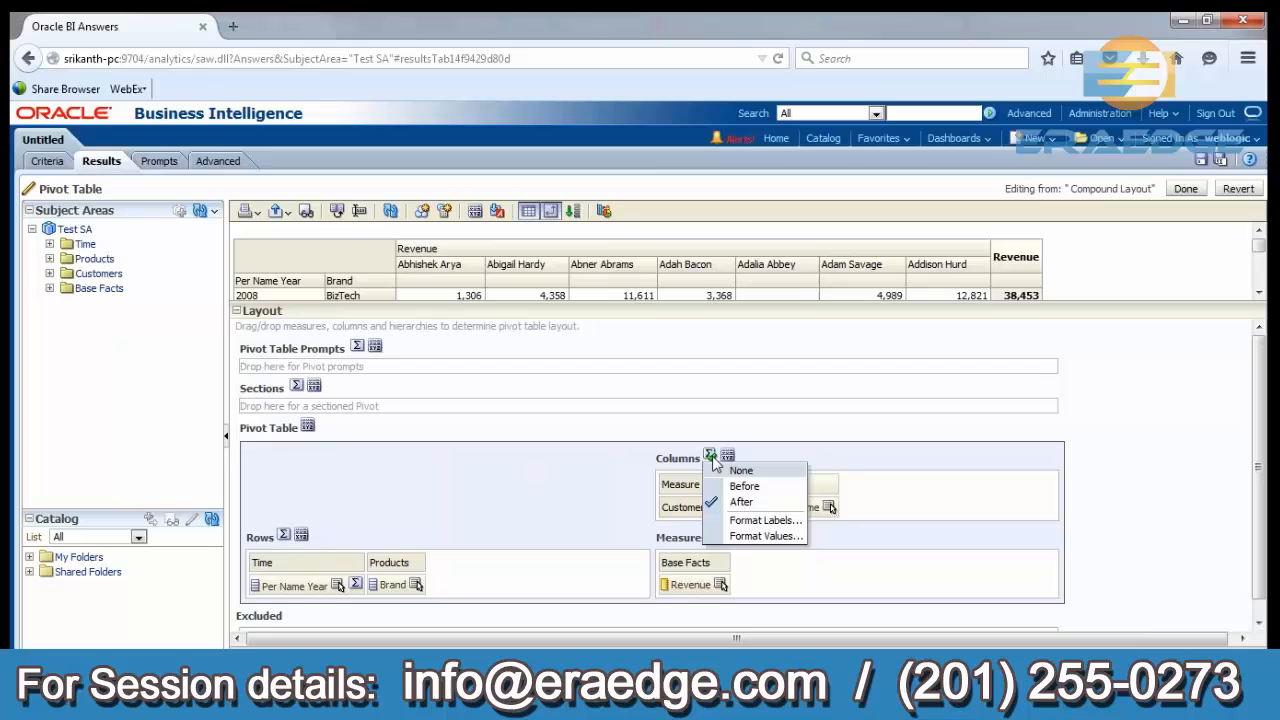
click(741, 537)
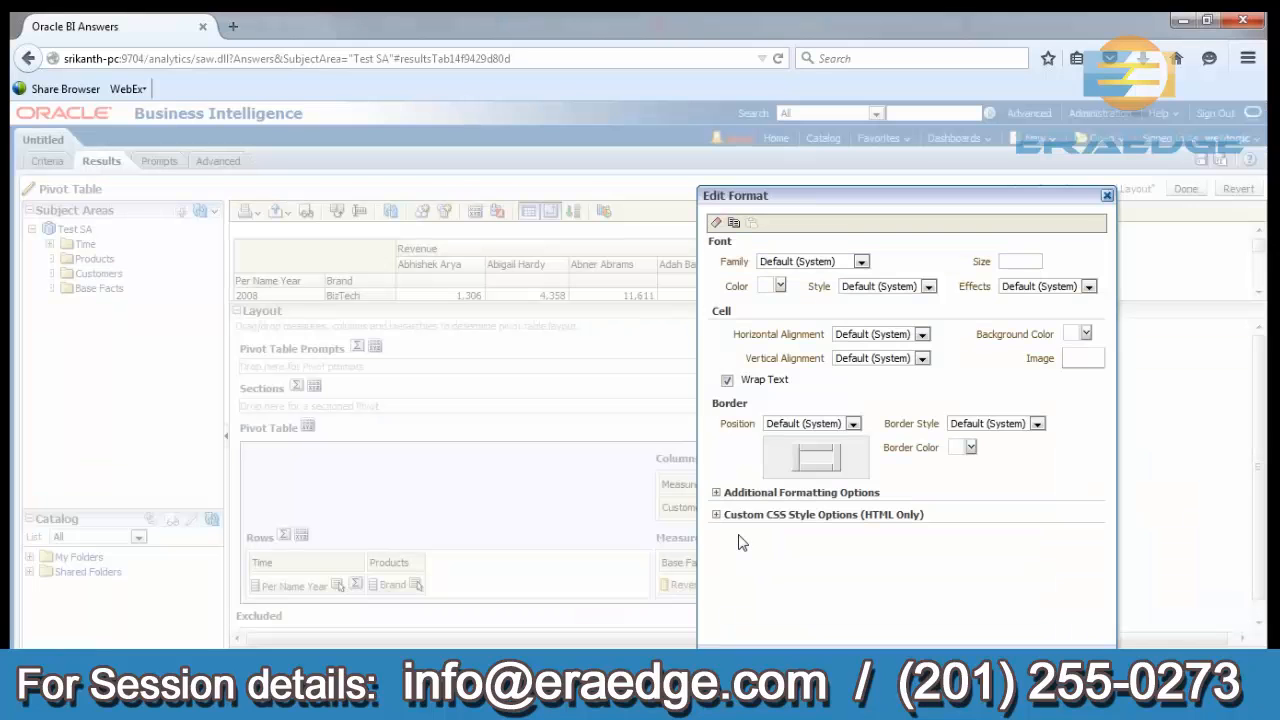
click(780, 286)
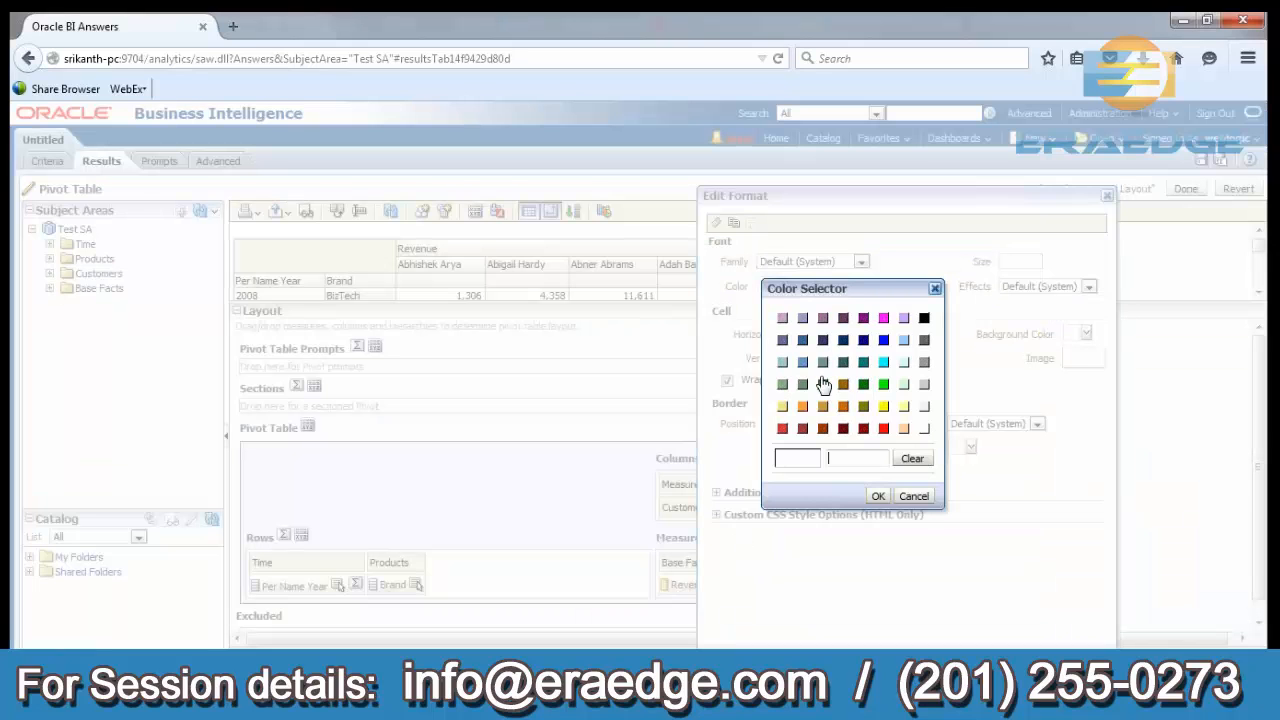
click(883, 339)
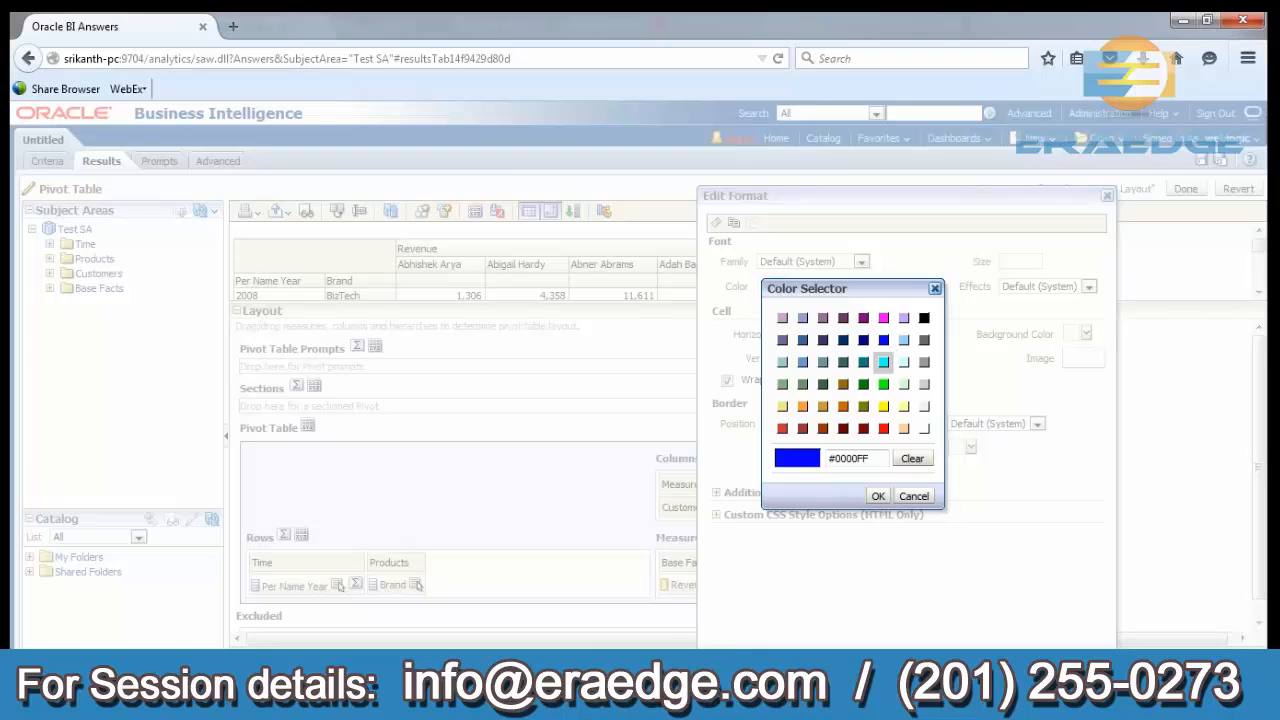
click(878, 496)
drag(858, 190, 540, 160)
click(718, 617)
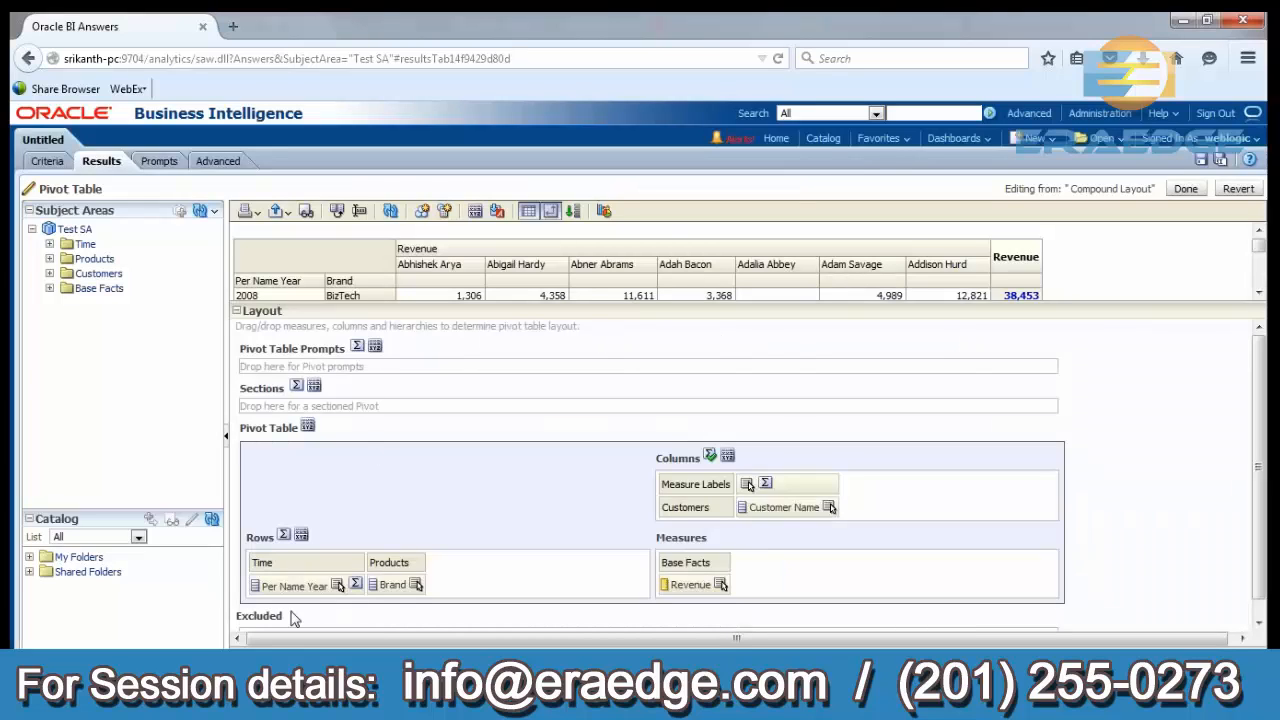
Add totals after each Per Name Year group and set their values' font colour to magenta #FF00FF.
click(355, 584)
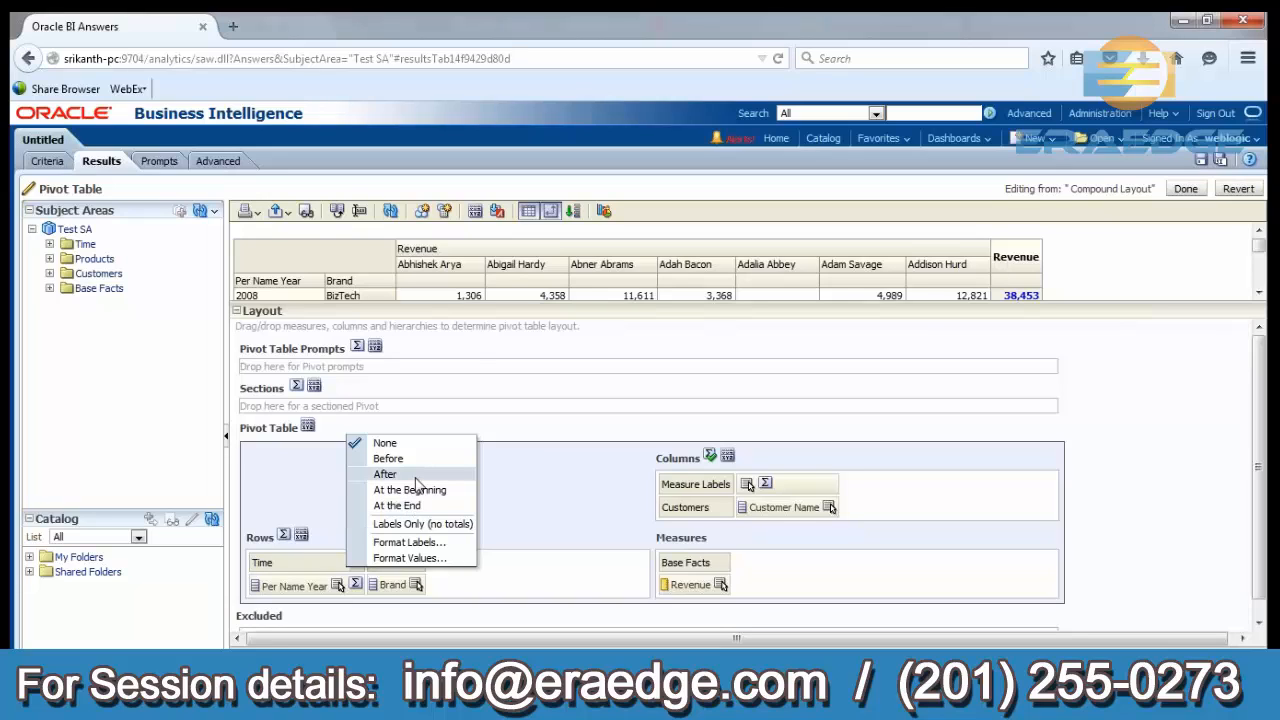
click(415, 477)
click(355, 584)
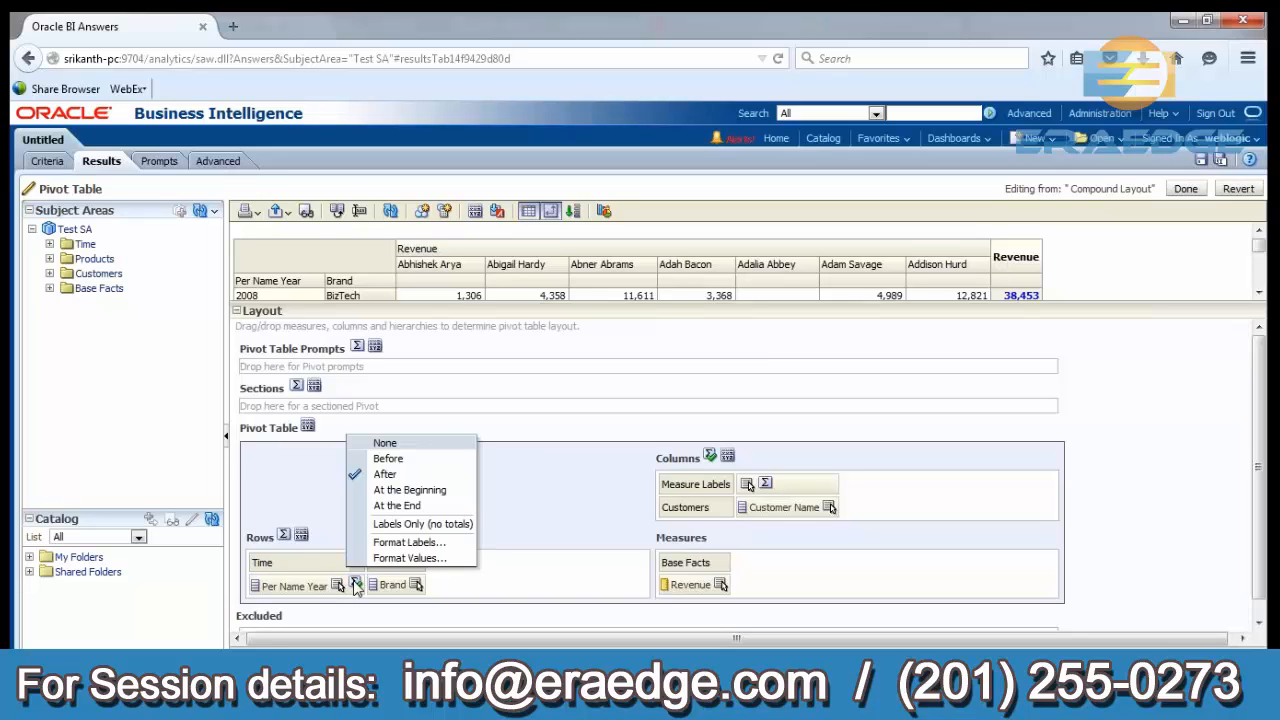
click(385, 558)
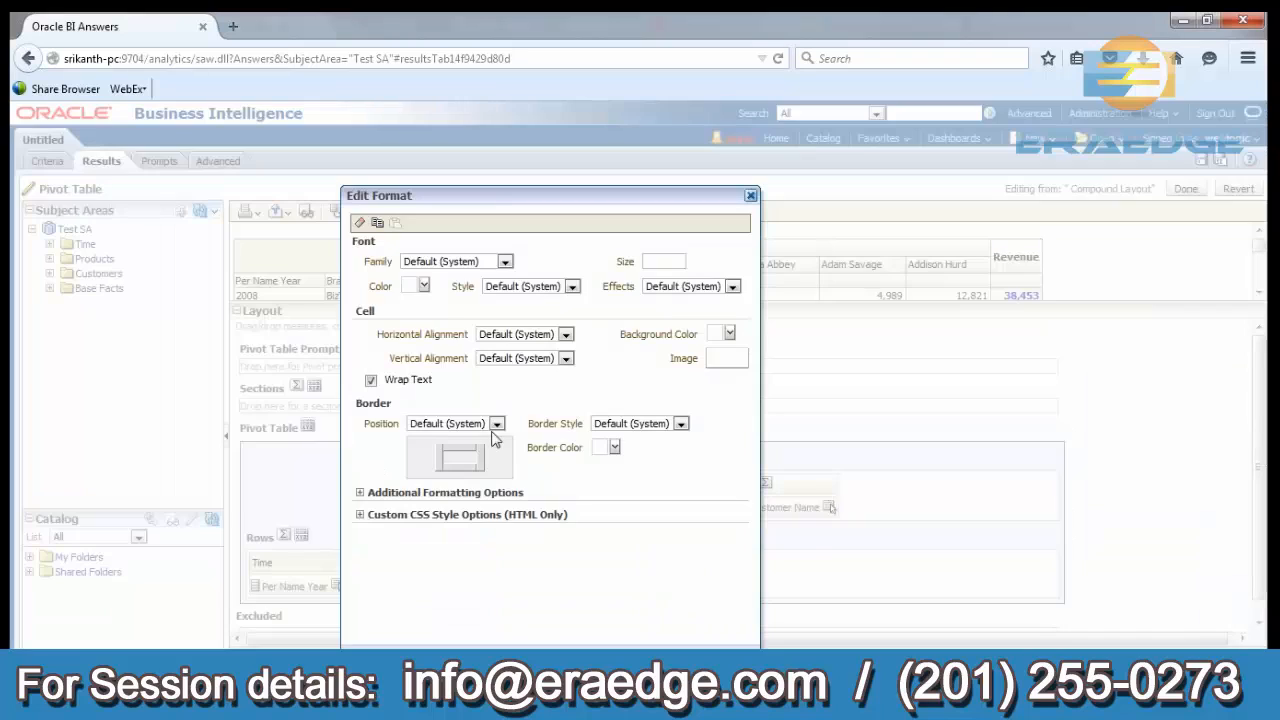
click(409, 286)
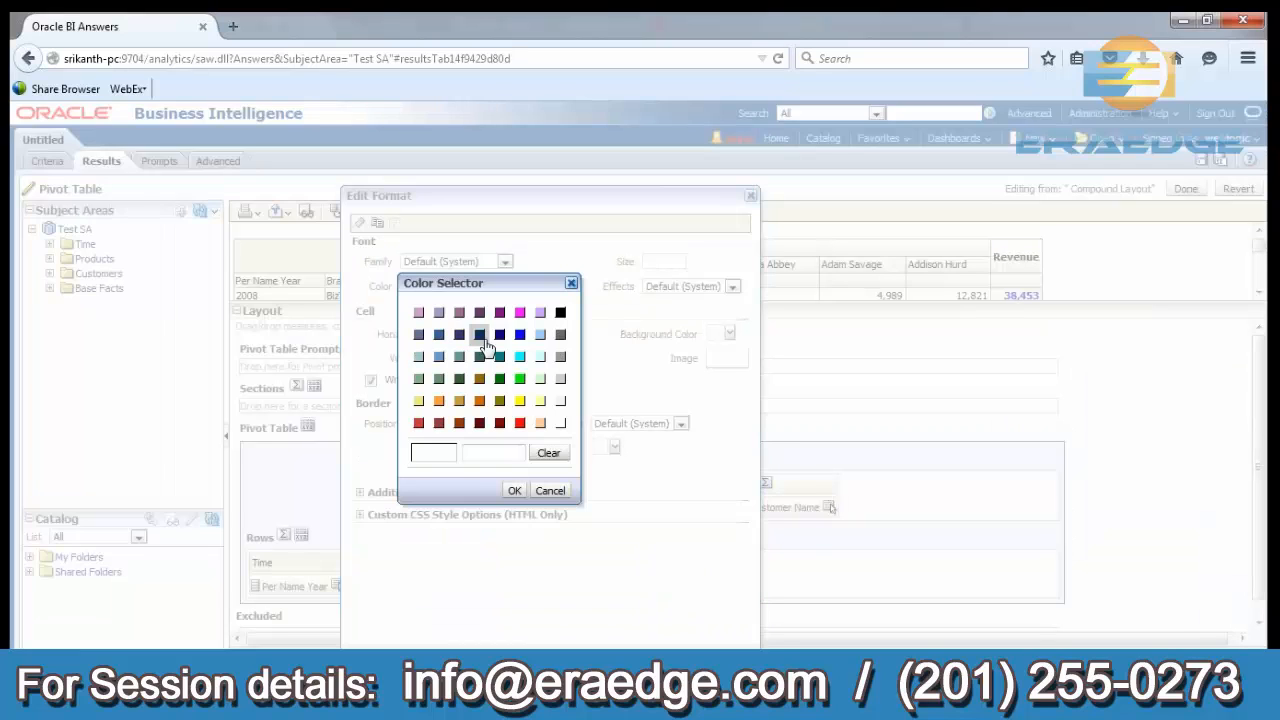
click(520, 313)
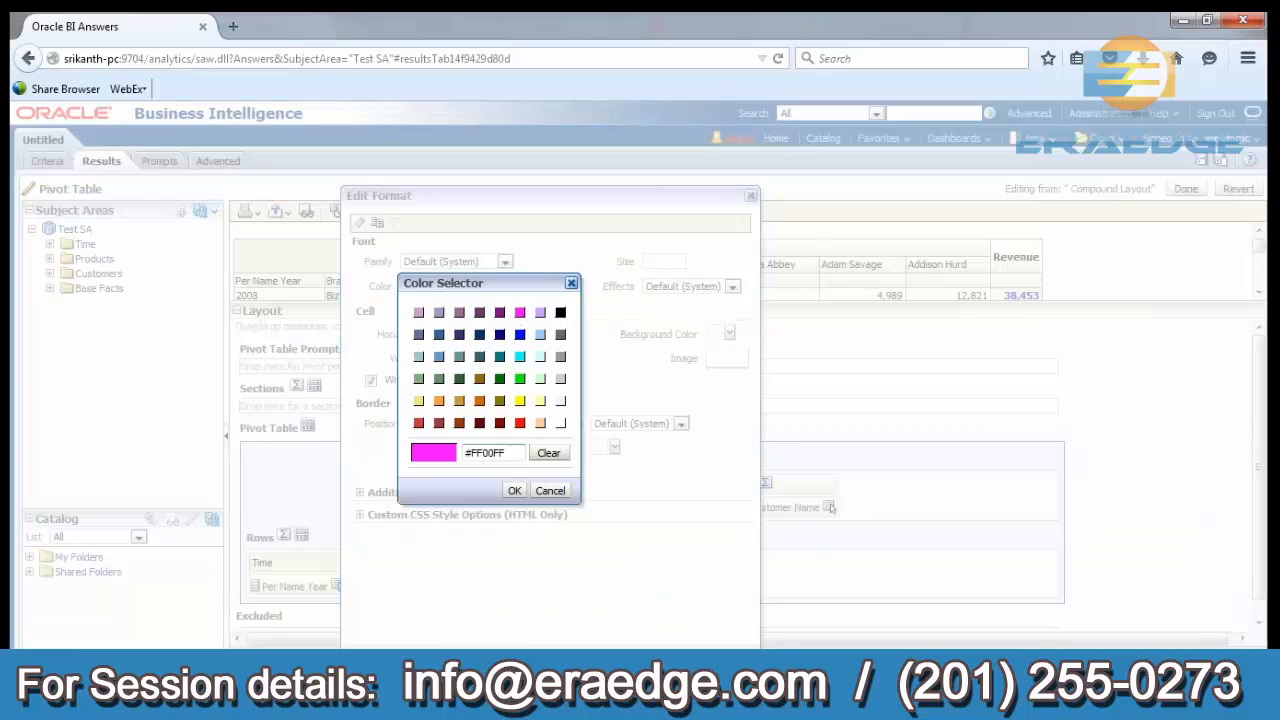
click(514, 490)
click(672, 664)
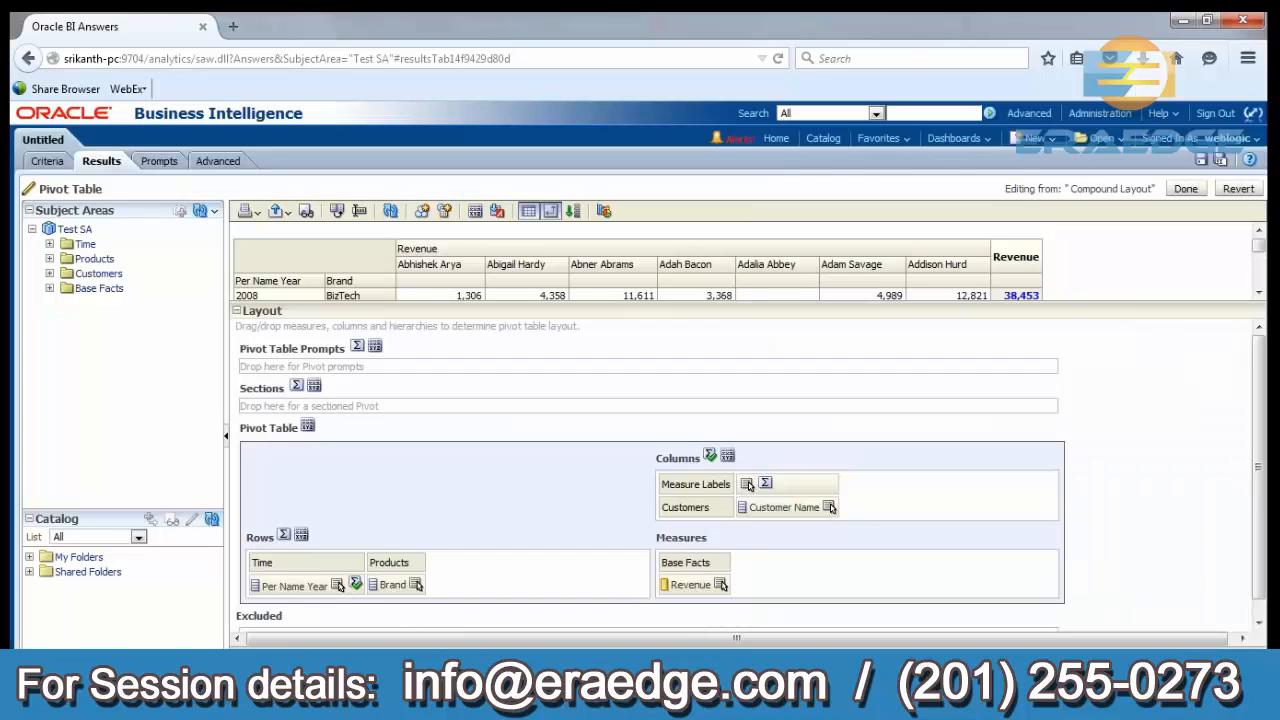
Add a grand total after the rows with values in font colour #996600, and finish editing the pivot table.
click(284, 537)
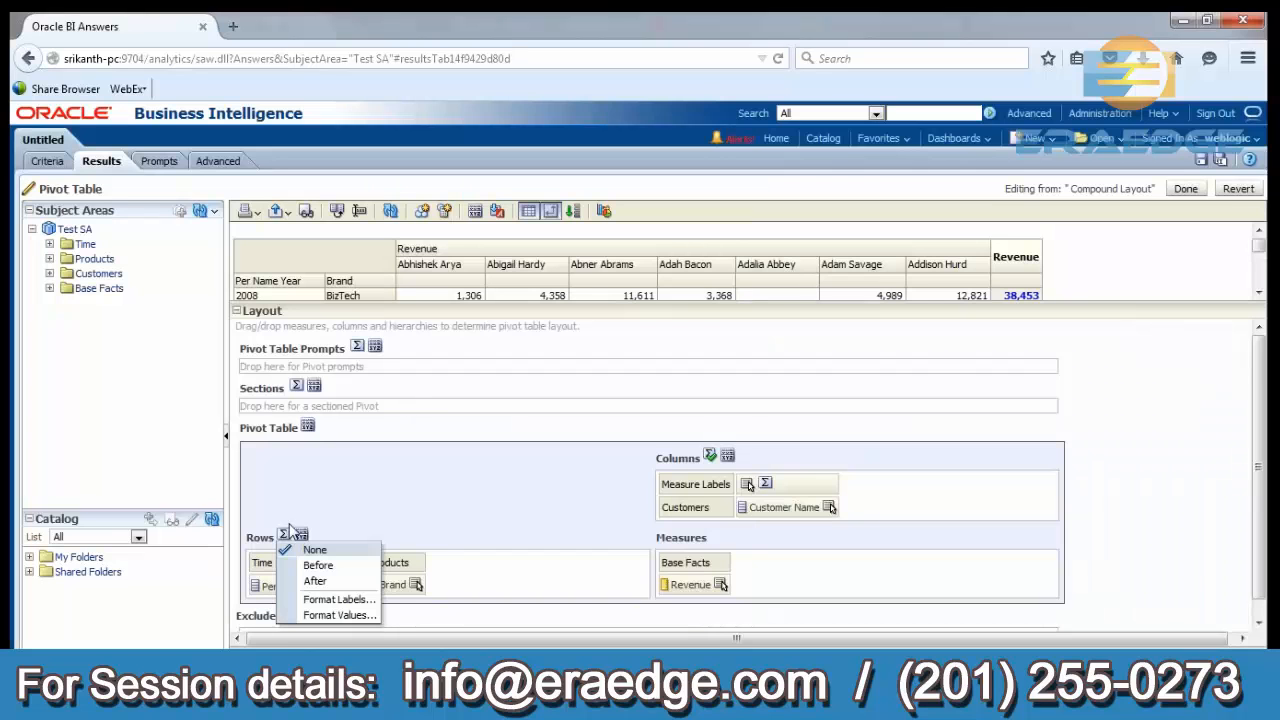
click(306, 586)
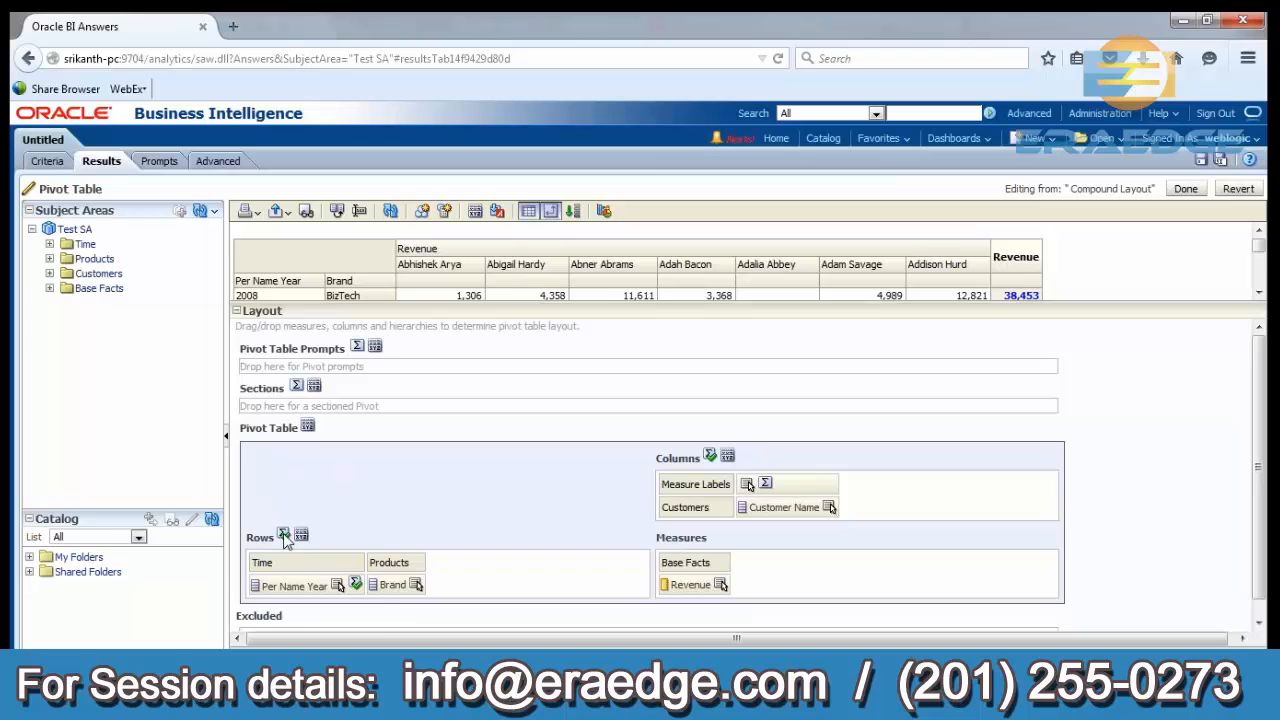
click(284, 536)
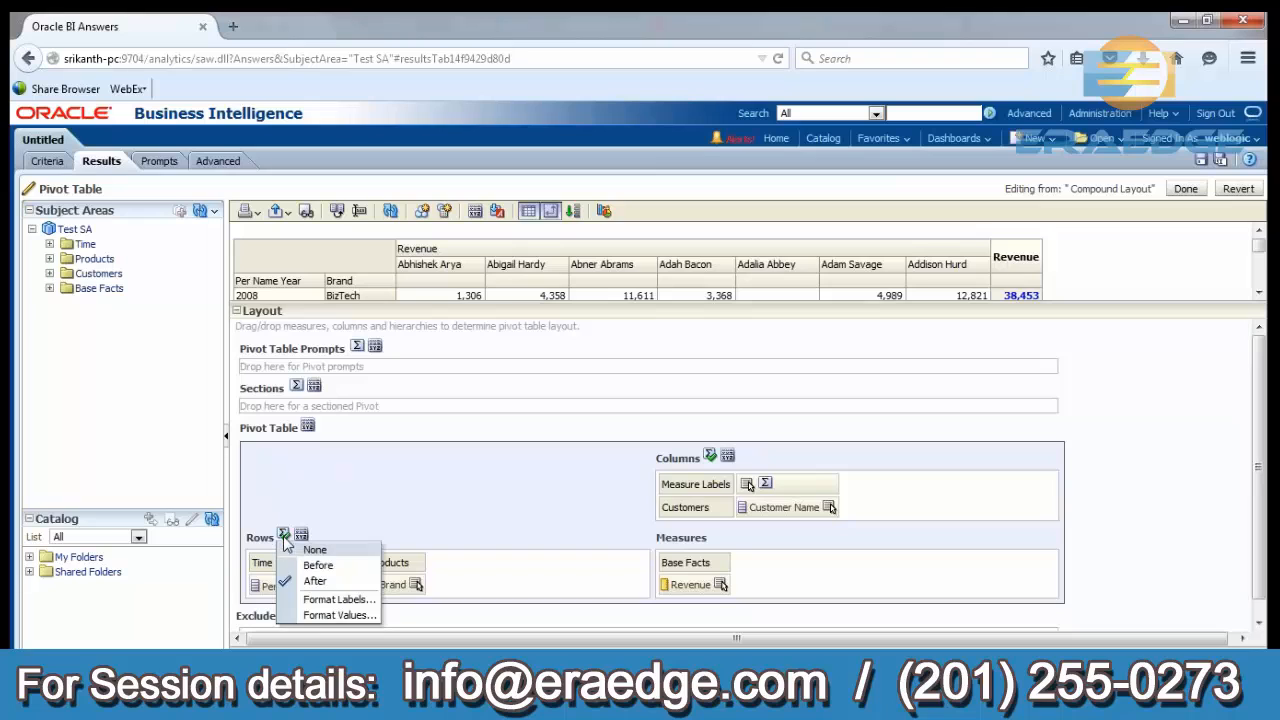
click(320, 616)
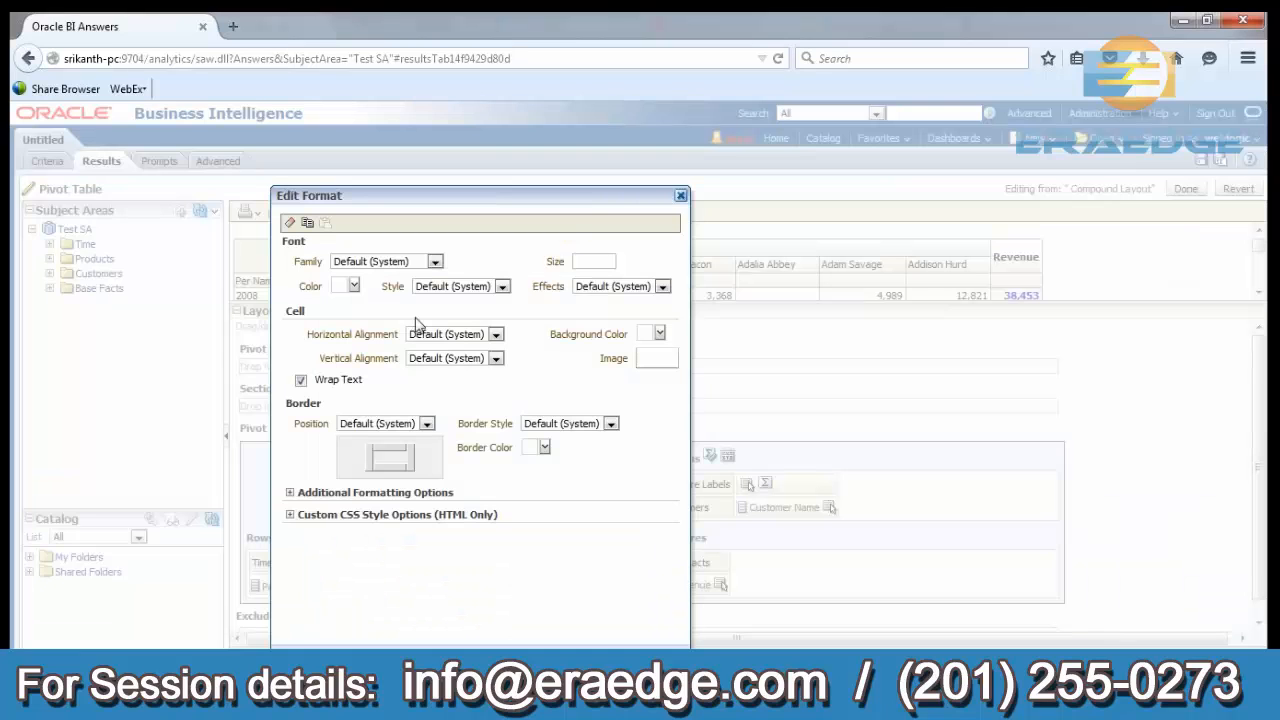
click(353, 286)
click(420, 386)
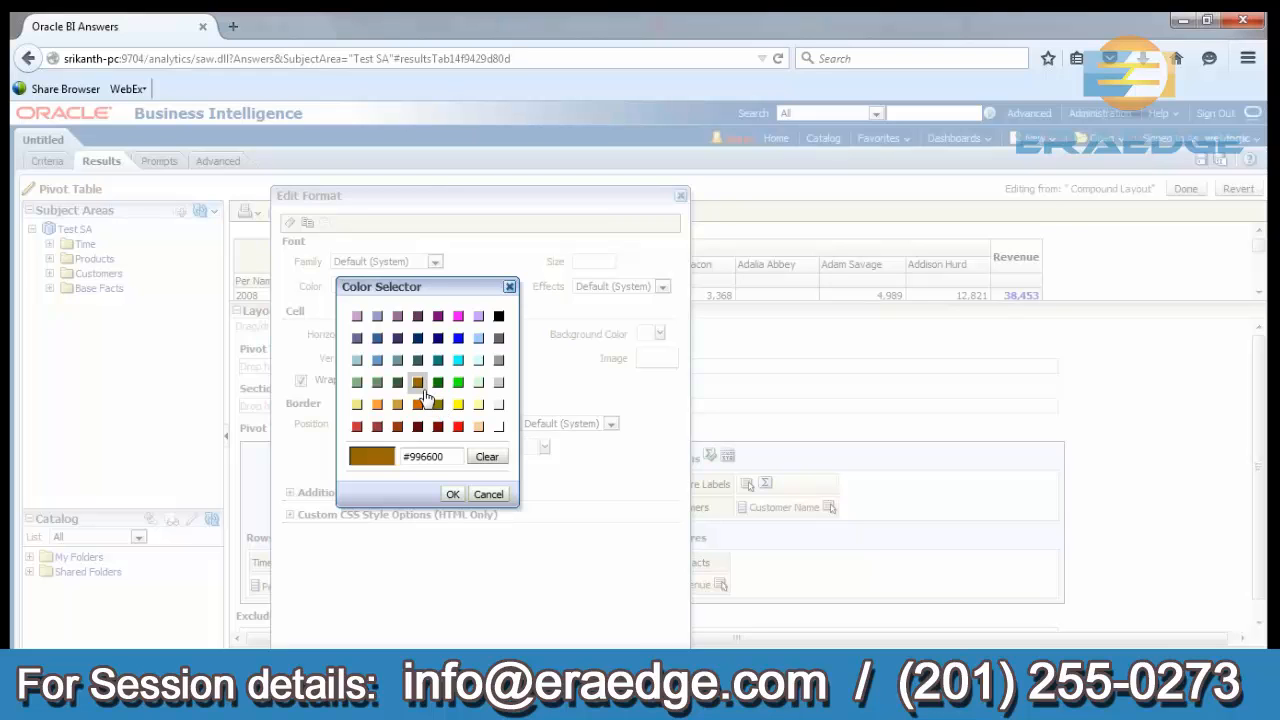
click(452, 494)
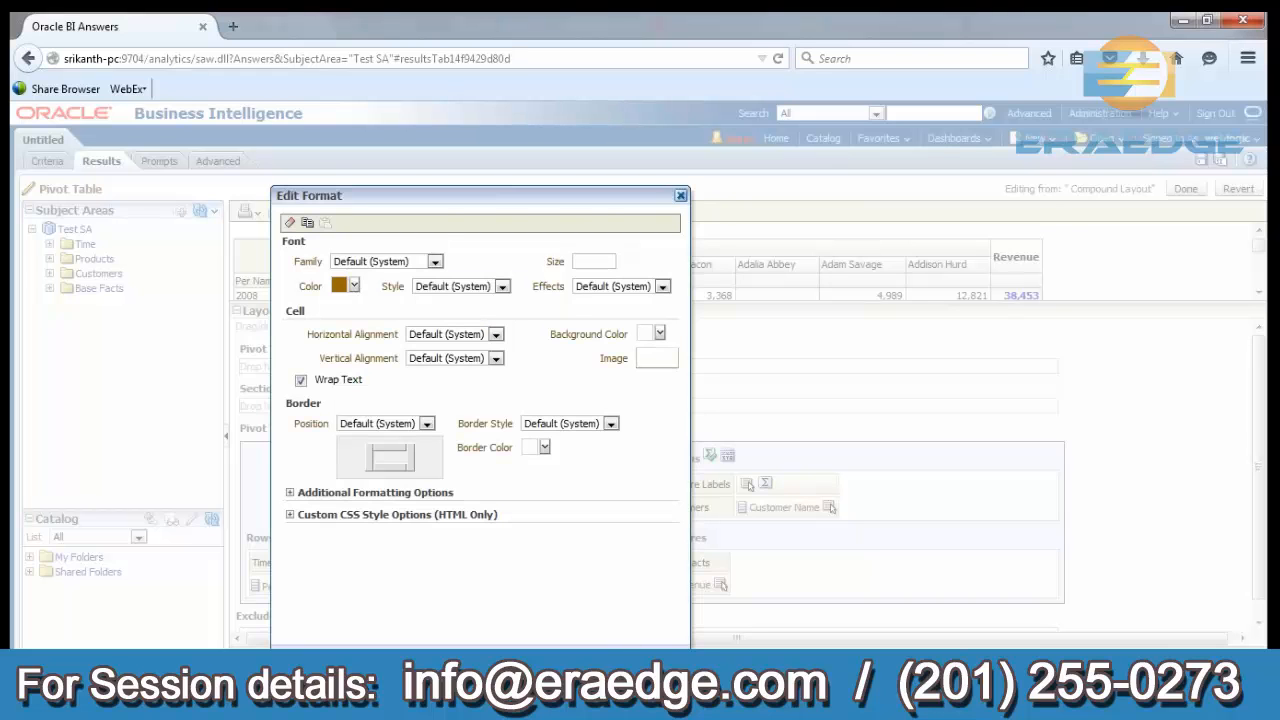
click(621, 657)
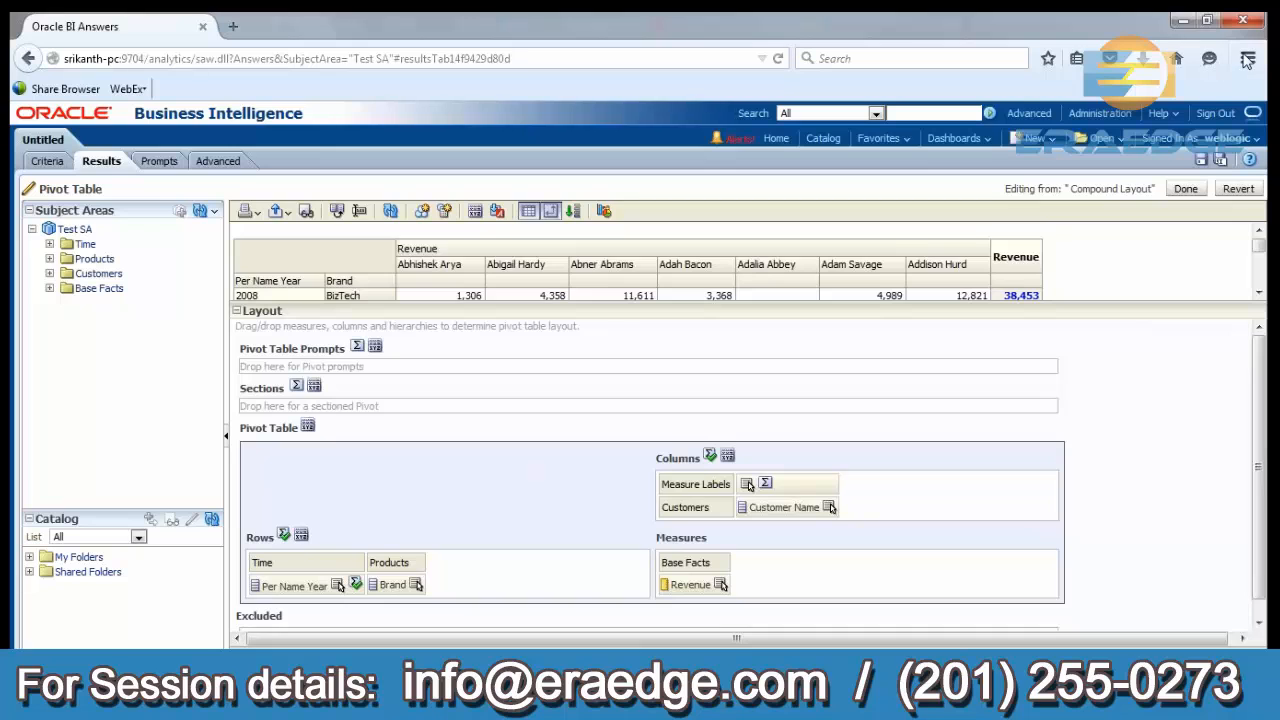
click(1185, 189)
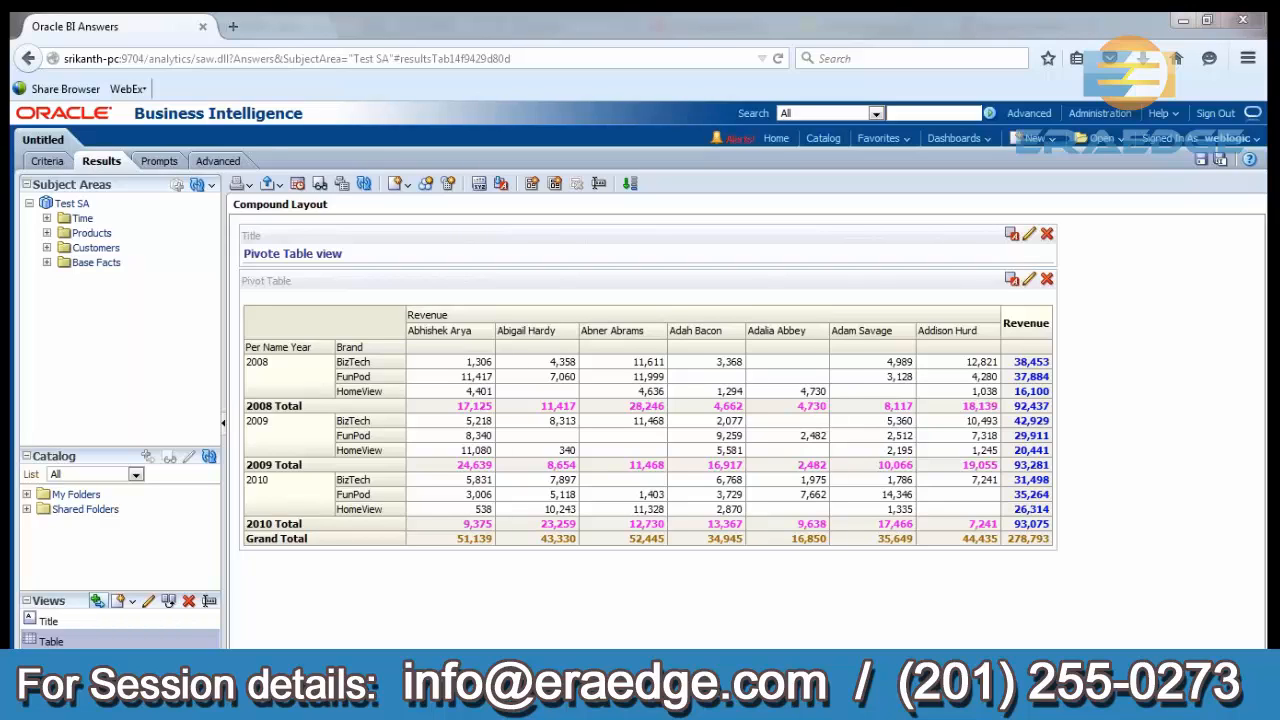
Save the analysis as "Pivote" in /Shared Folders/Quan training.
click(1199, 161)
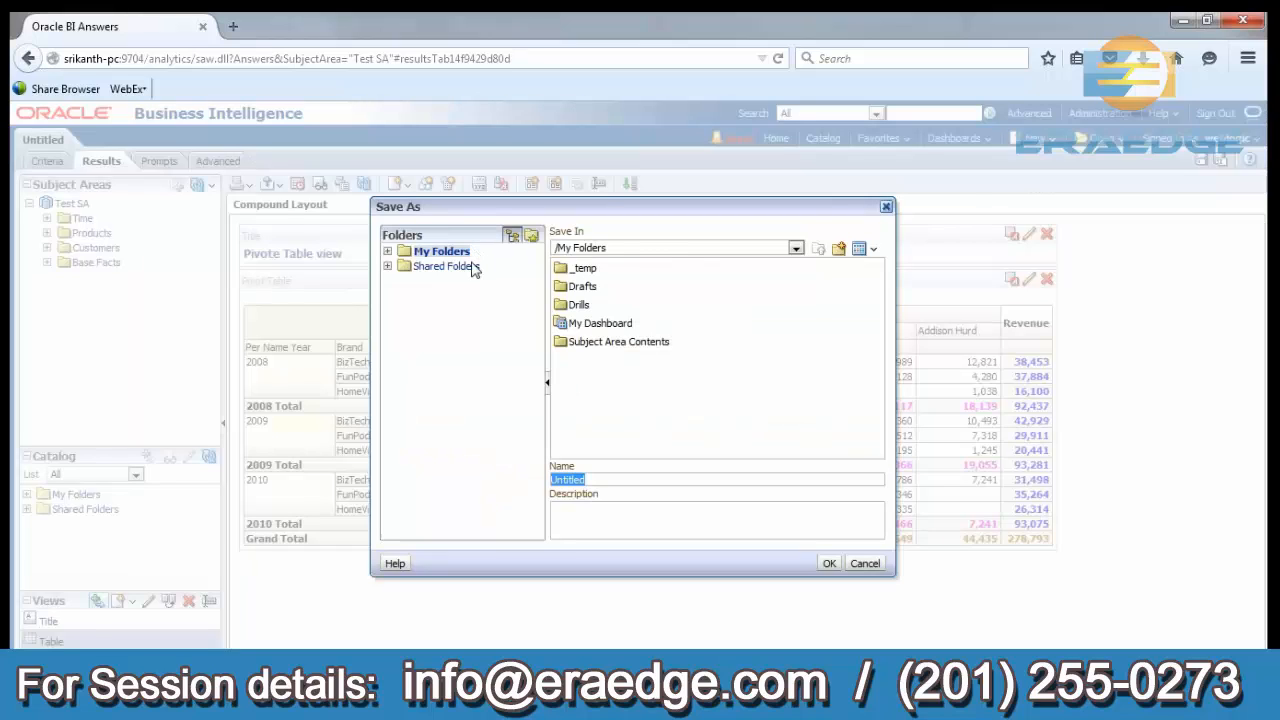
click(474, 267)
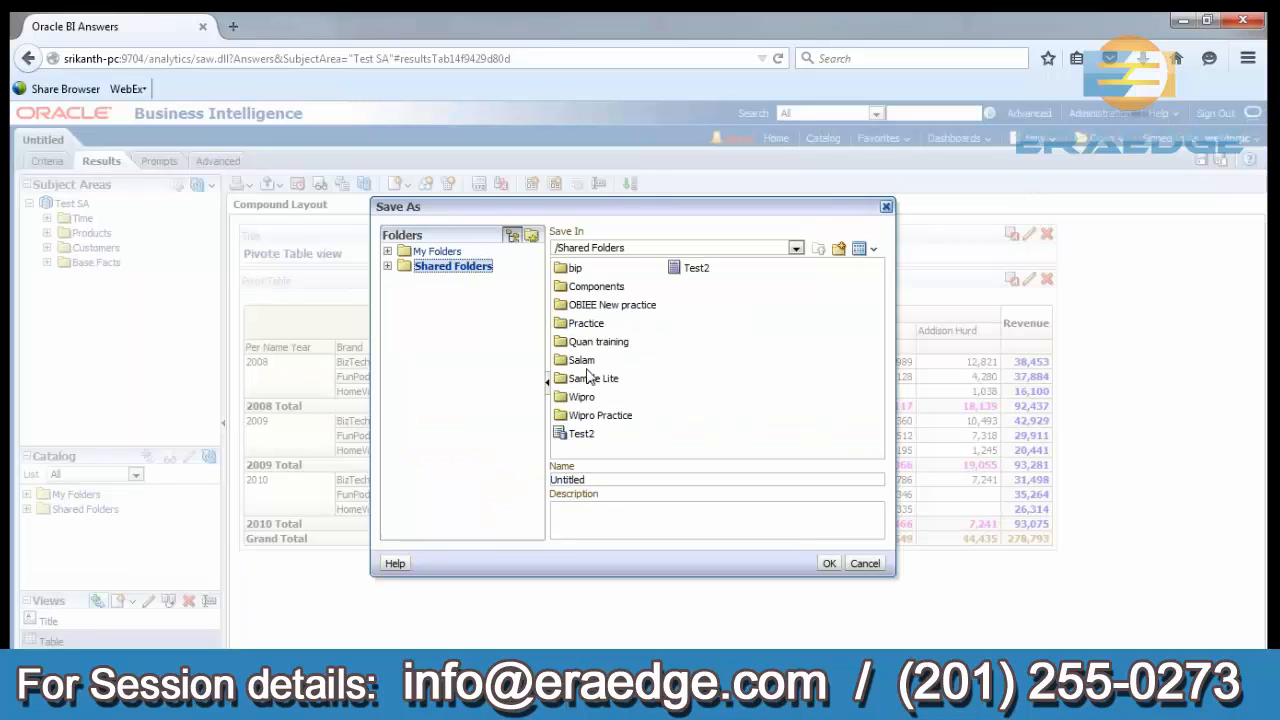
double_click(583, 345)
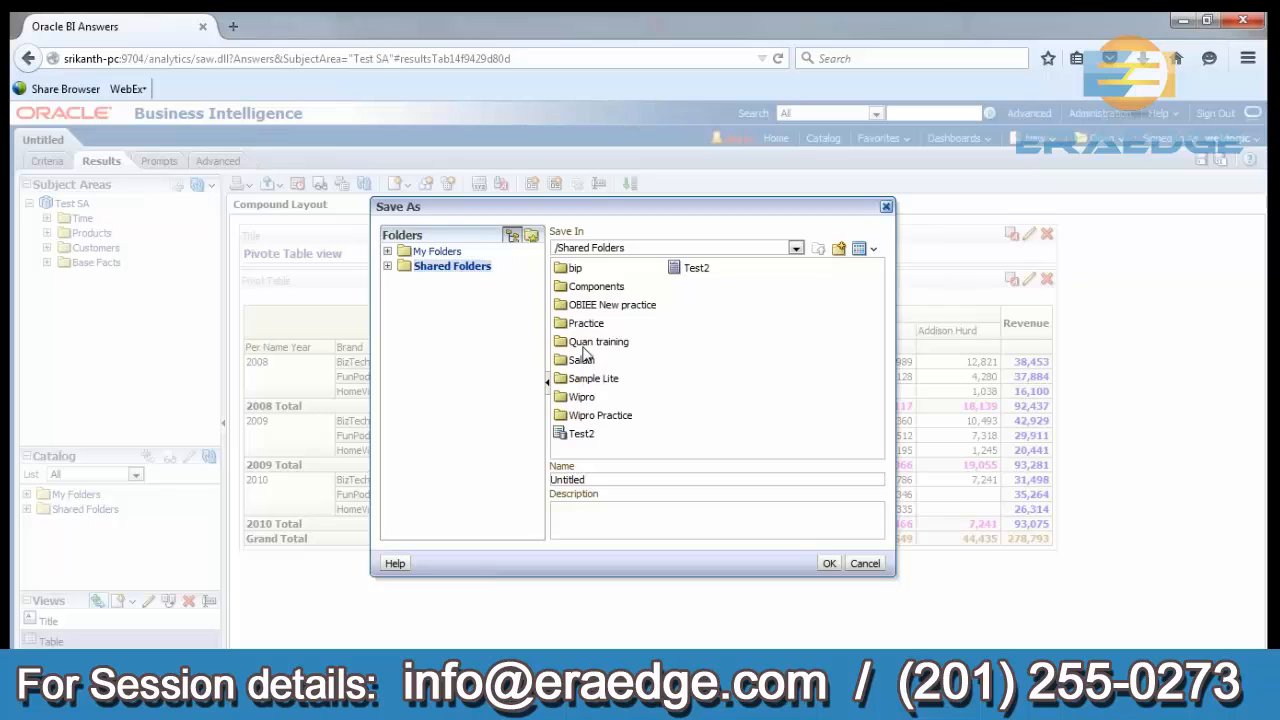
drag(598, 480, 532, 487)
key(Home)
text(P)
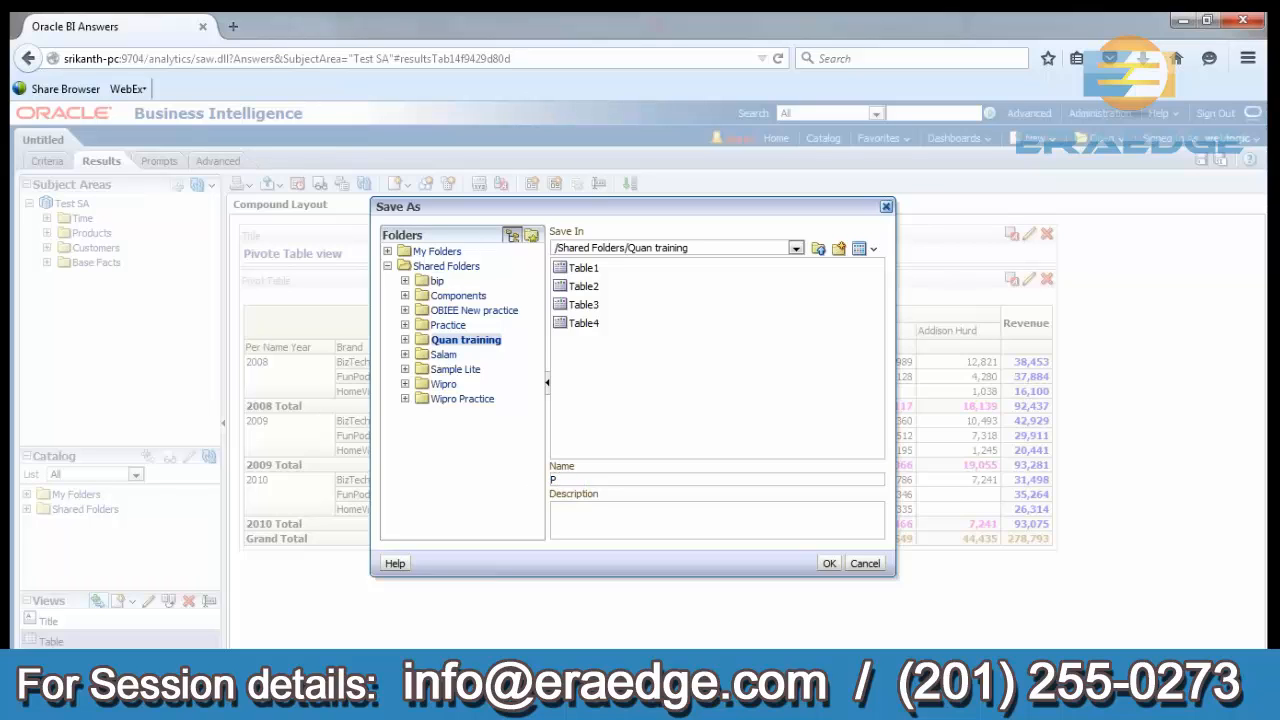
text(ivote)
click(829, 563)
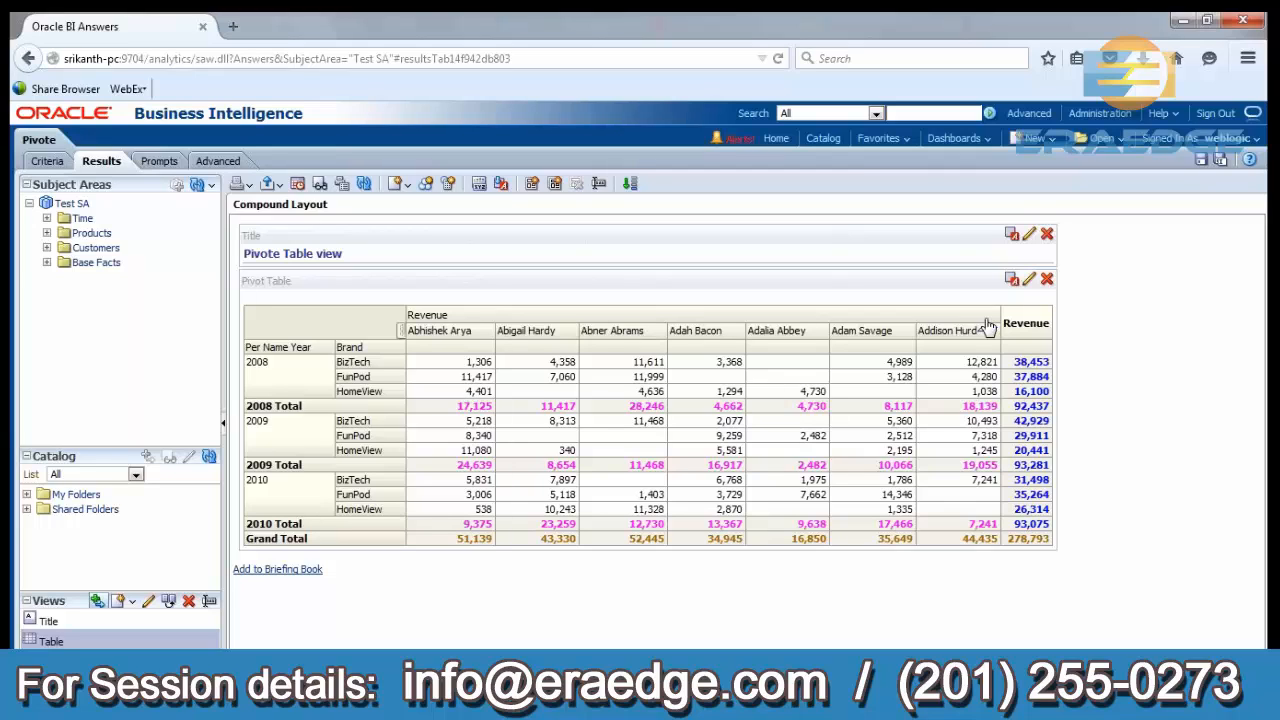
Enable alternating row "green bar" styling for the pivot table and return to the compound layout.
click(1030, 283)
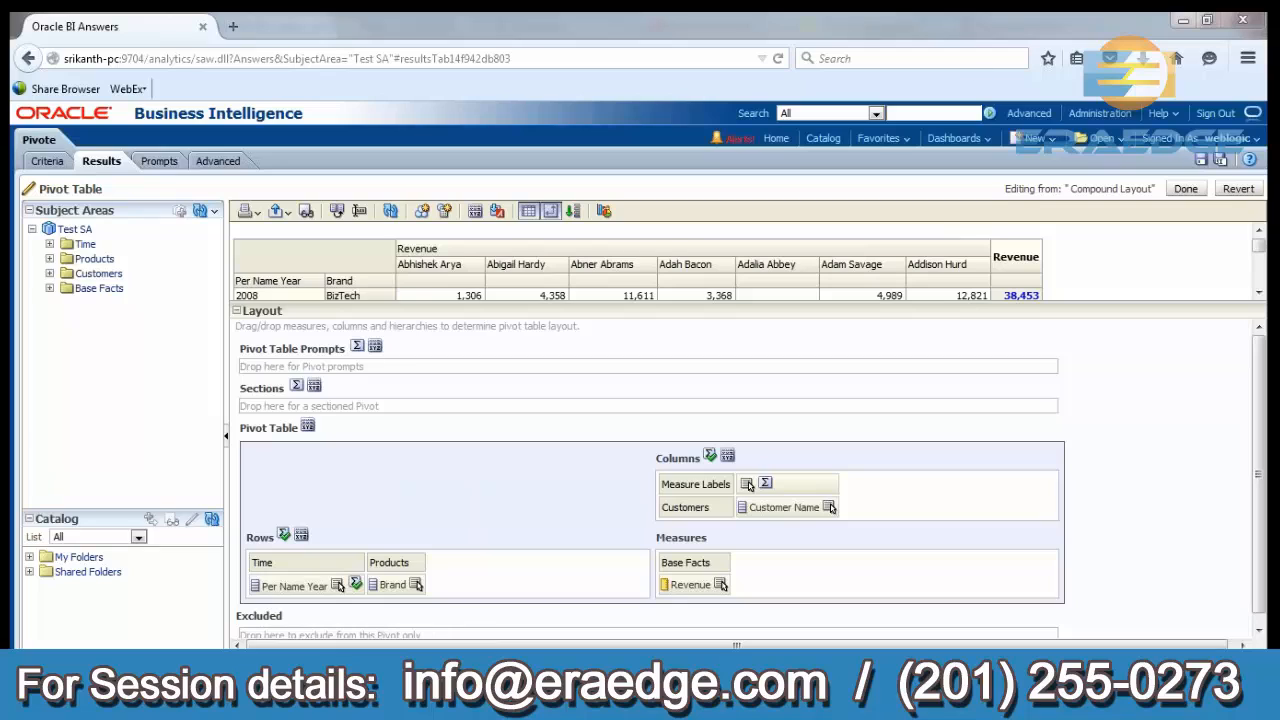
click(471, 213)
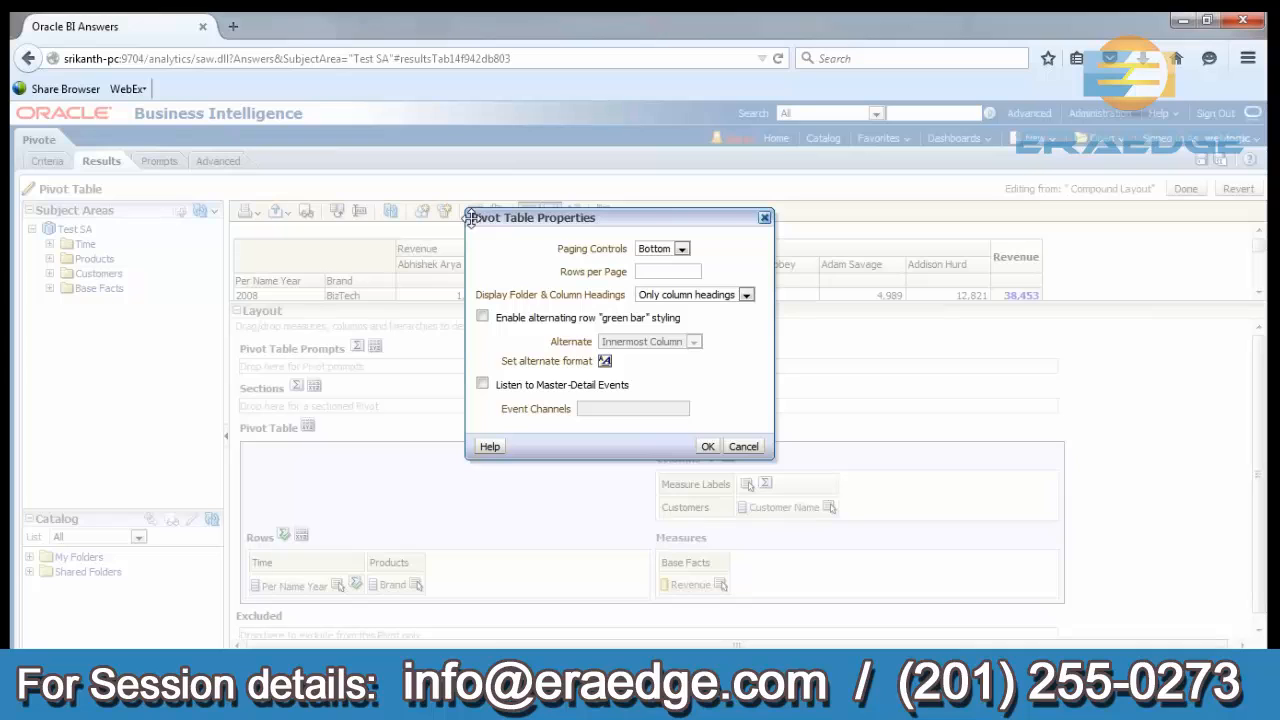
click(483, 318)
click(706, 446)
click(1185, 189)
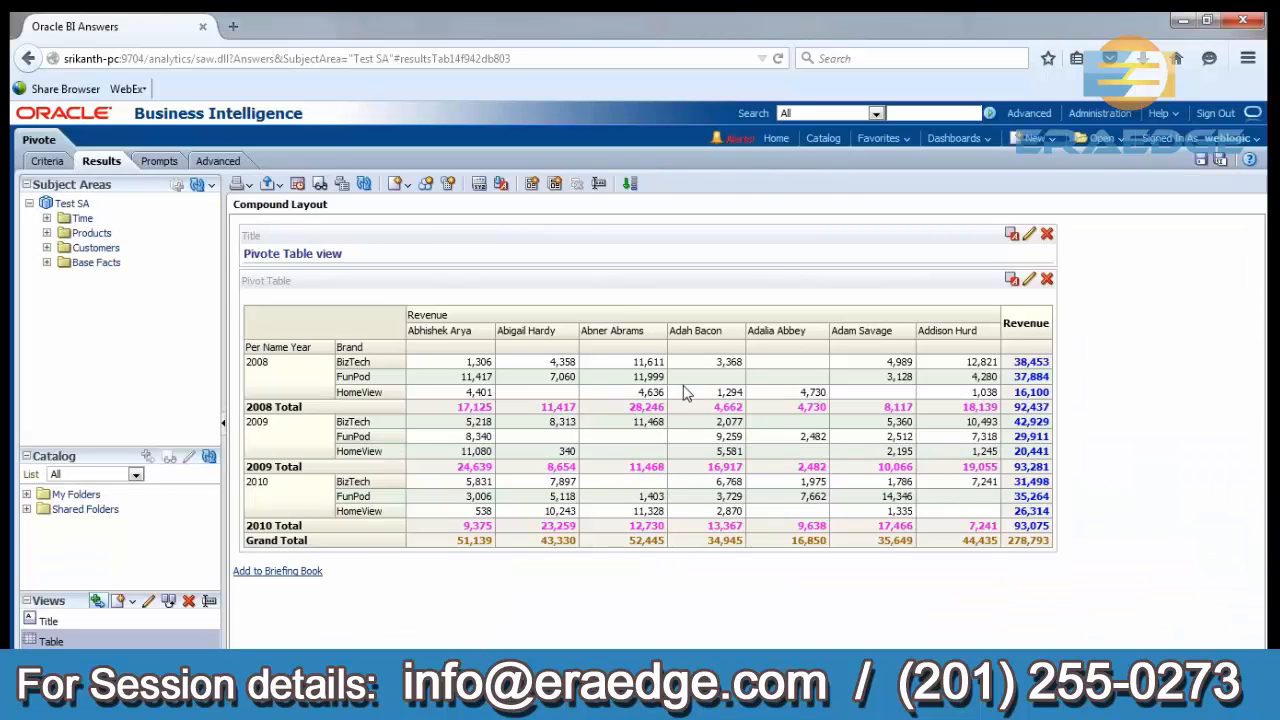
Set the pivot table's alternate row format to background colour #CC99FF and finish editing the view.
click(1029, 279)
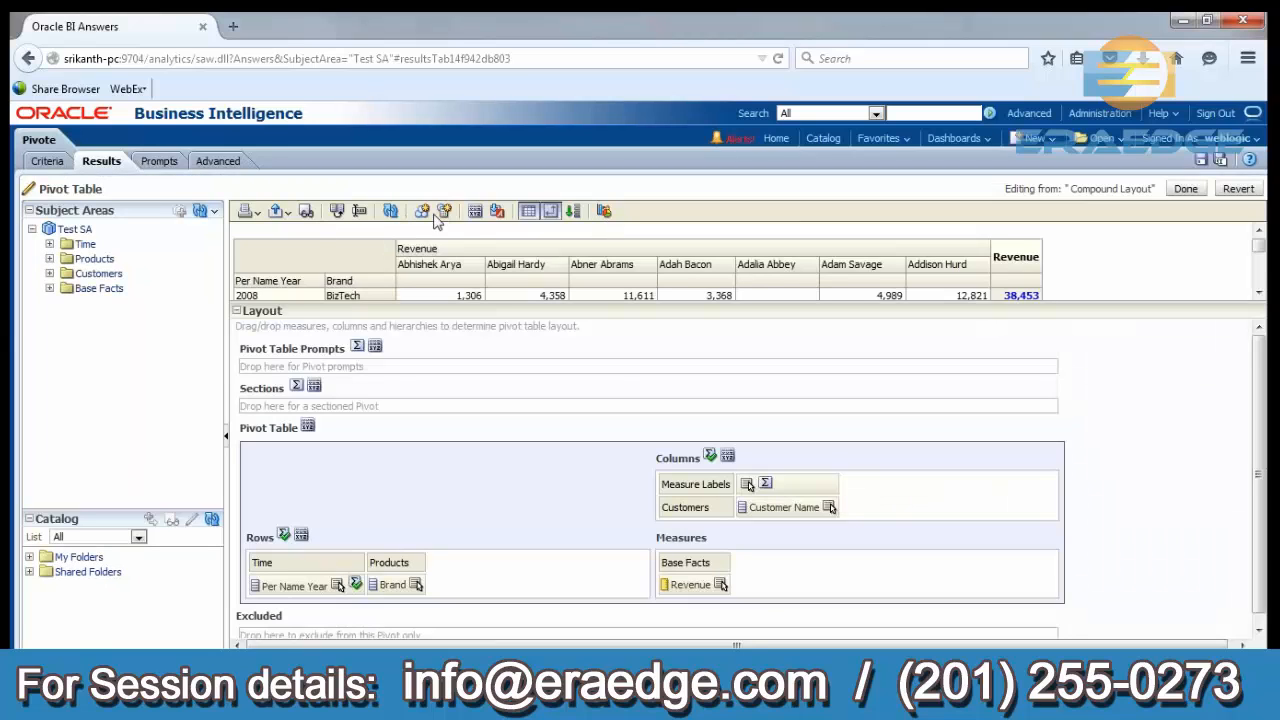
click(475, 212)
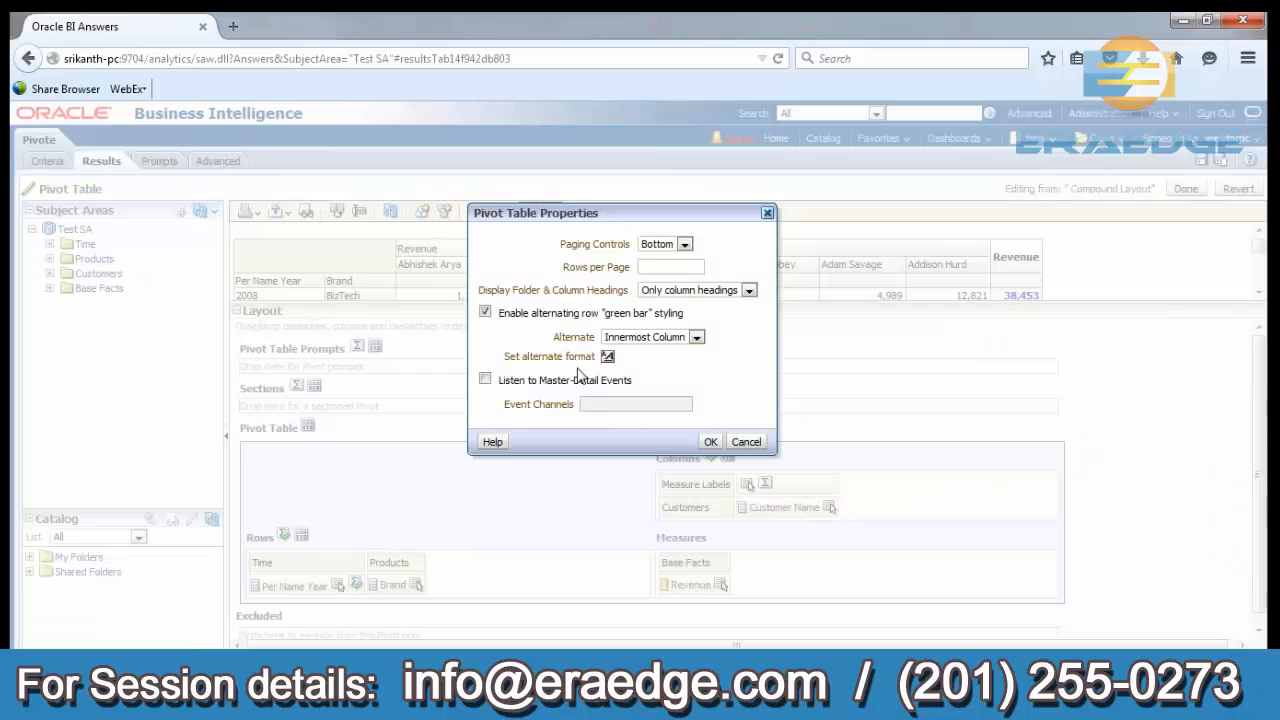
click(608, 358)
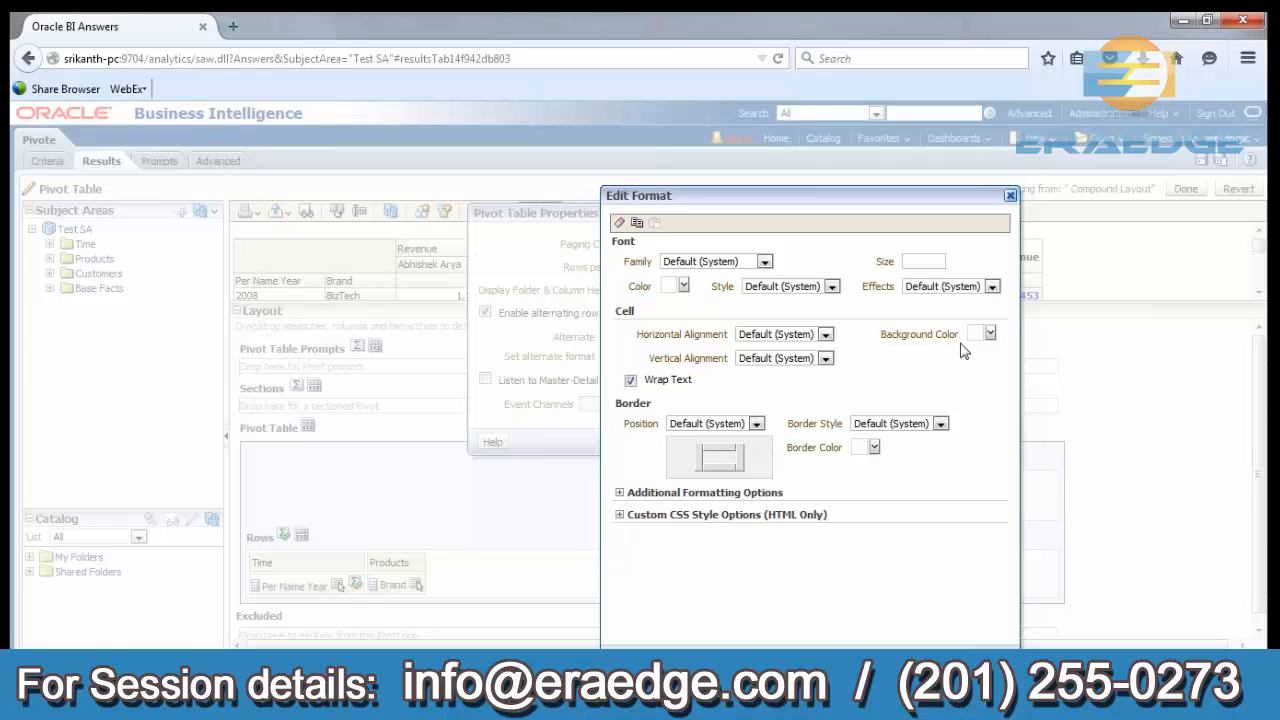
click(989, 333)
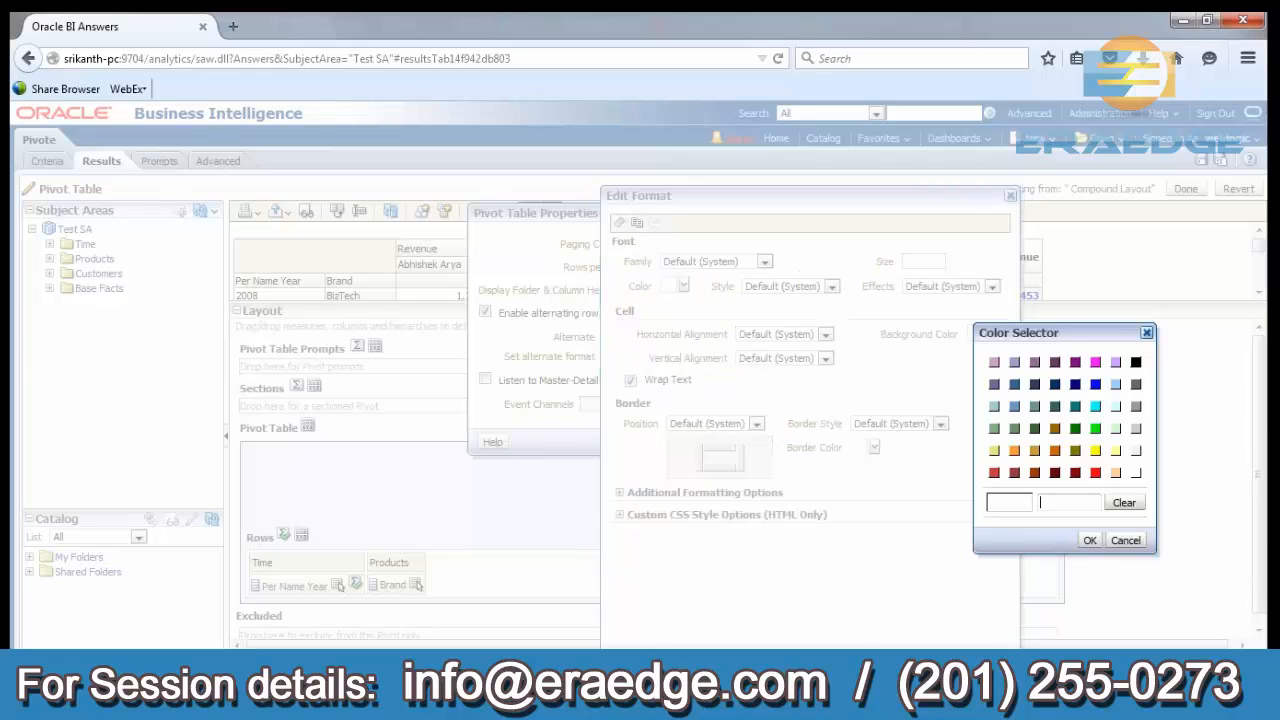
click(1116, 364)
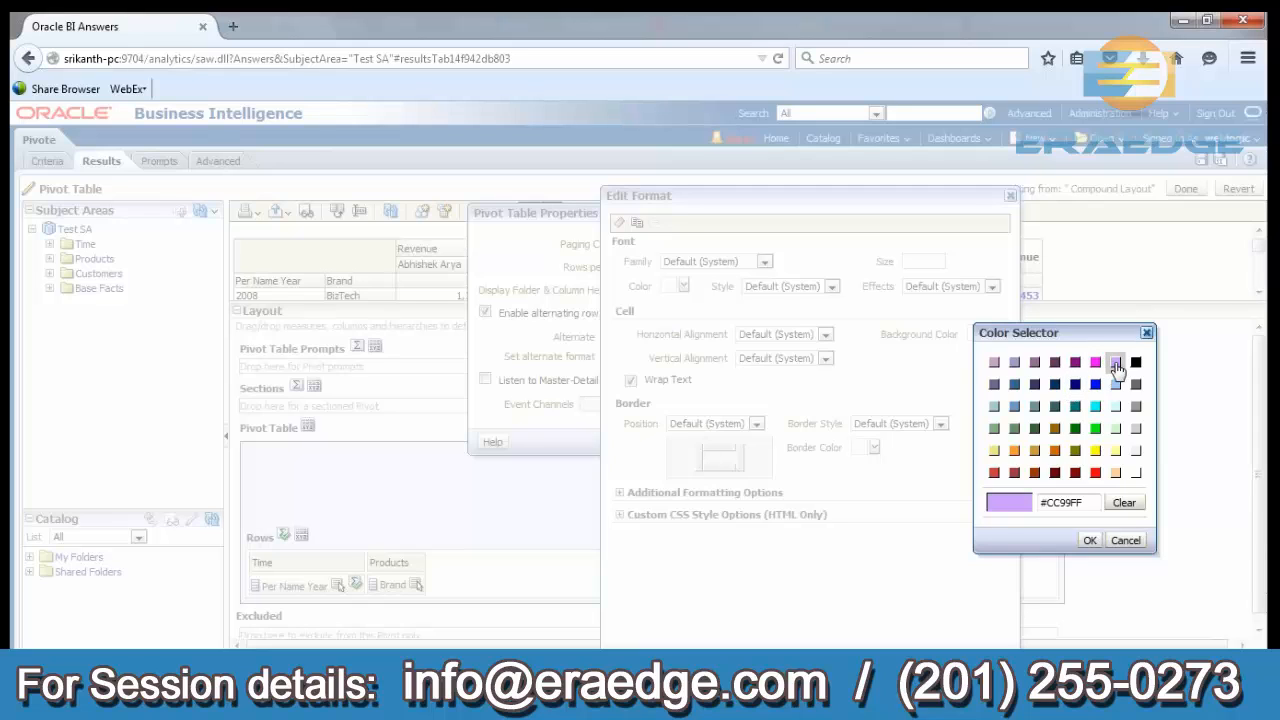
click(1090, 541)
click(953, 659)
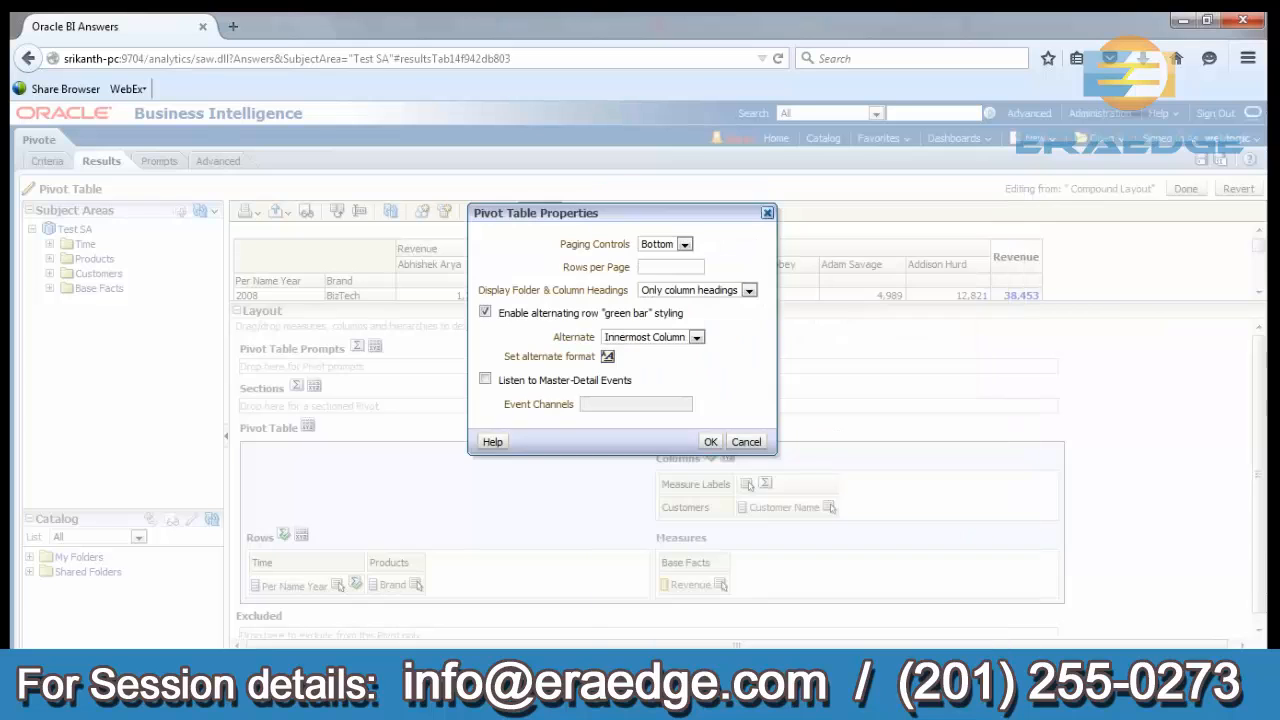
click(710, 443)
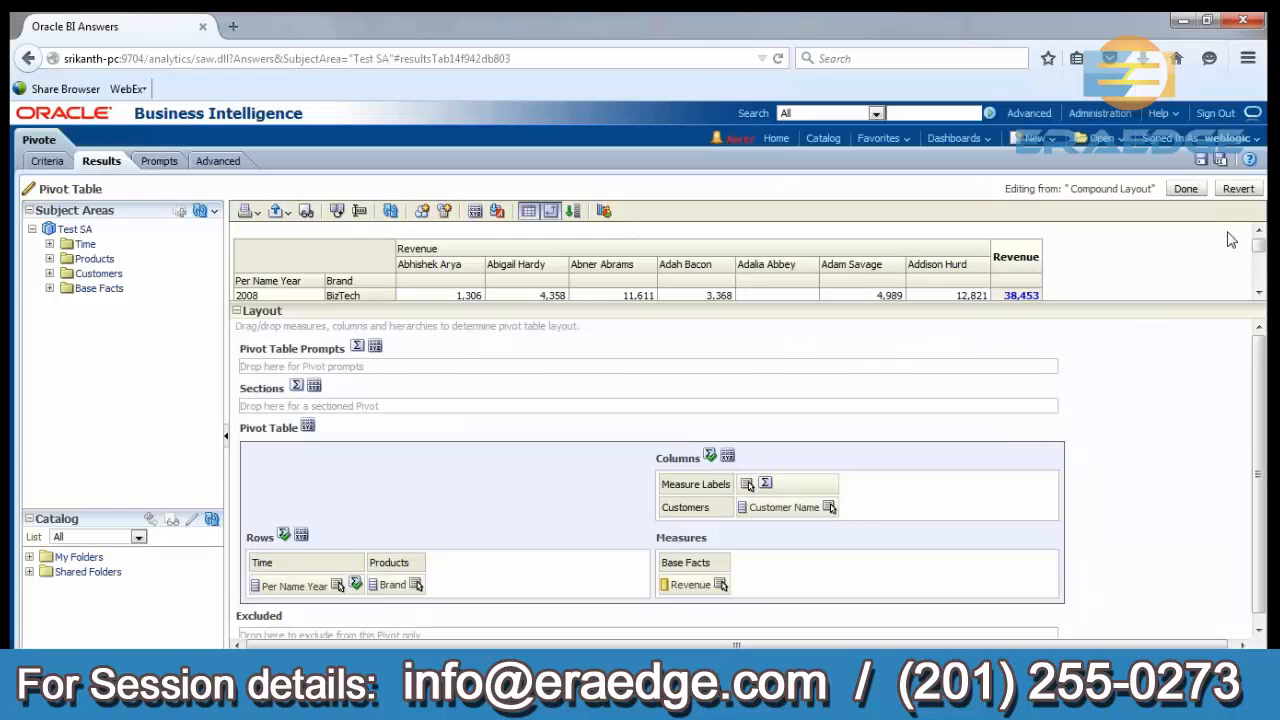
click(1186, 189)
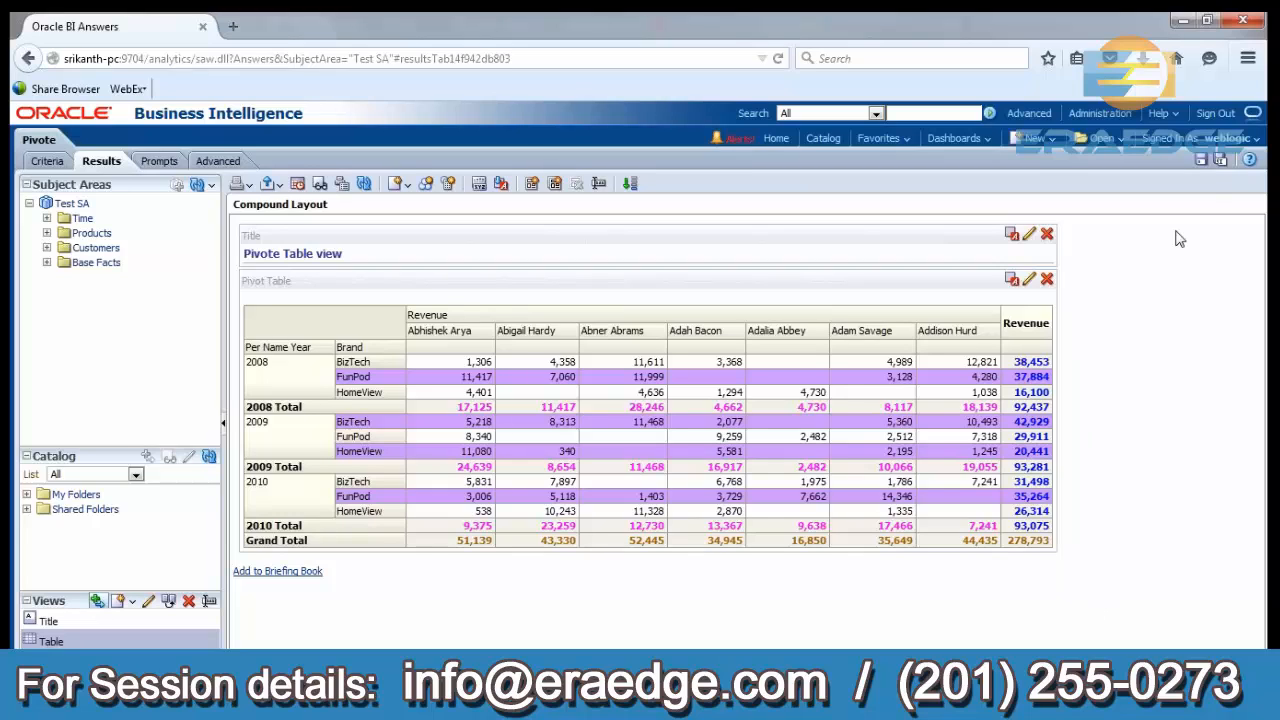
Save a copy of the analysis as "Pivote2" in /Shared Folders/Quan training.
click(1220, 161)
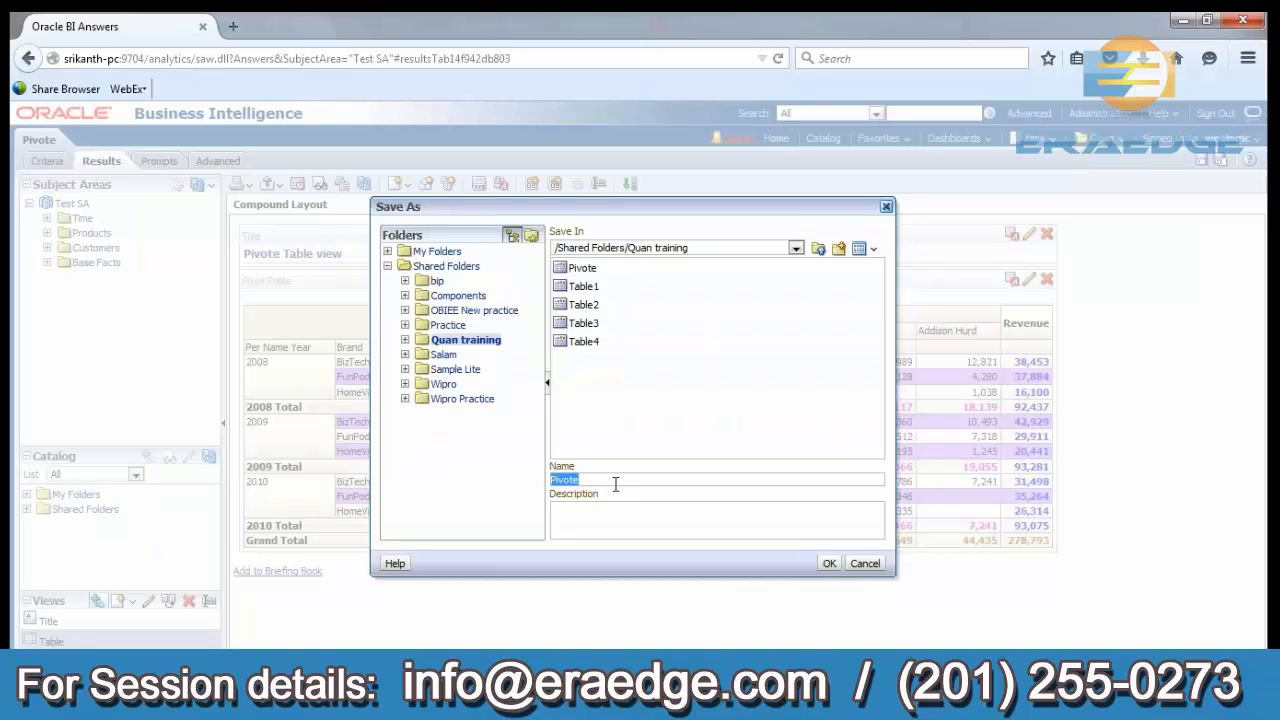
click(615, 484)
text(2)
key(BackSpace)
text(2)
click(828, 563)
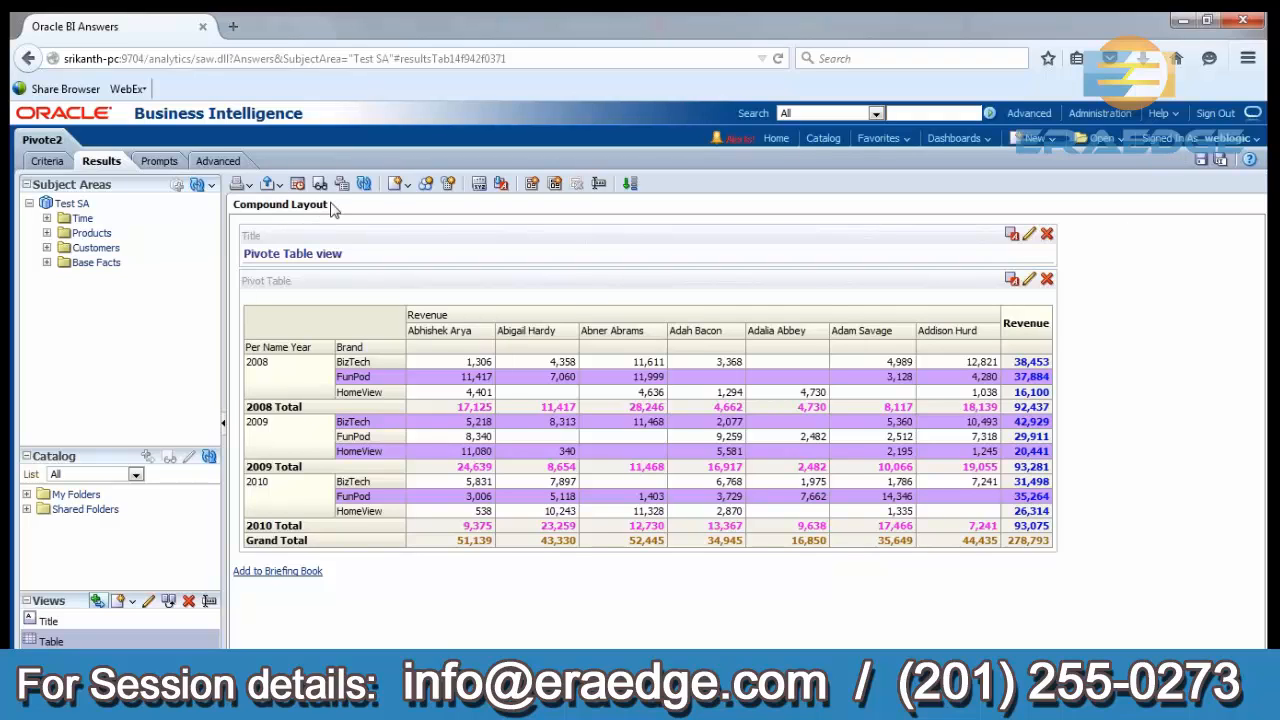
Add the Table view to the compound layout and place it beside the pivot table, on its left.
drag(333, 207, 236, 207)
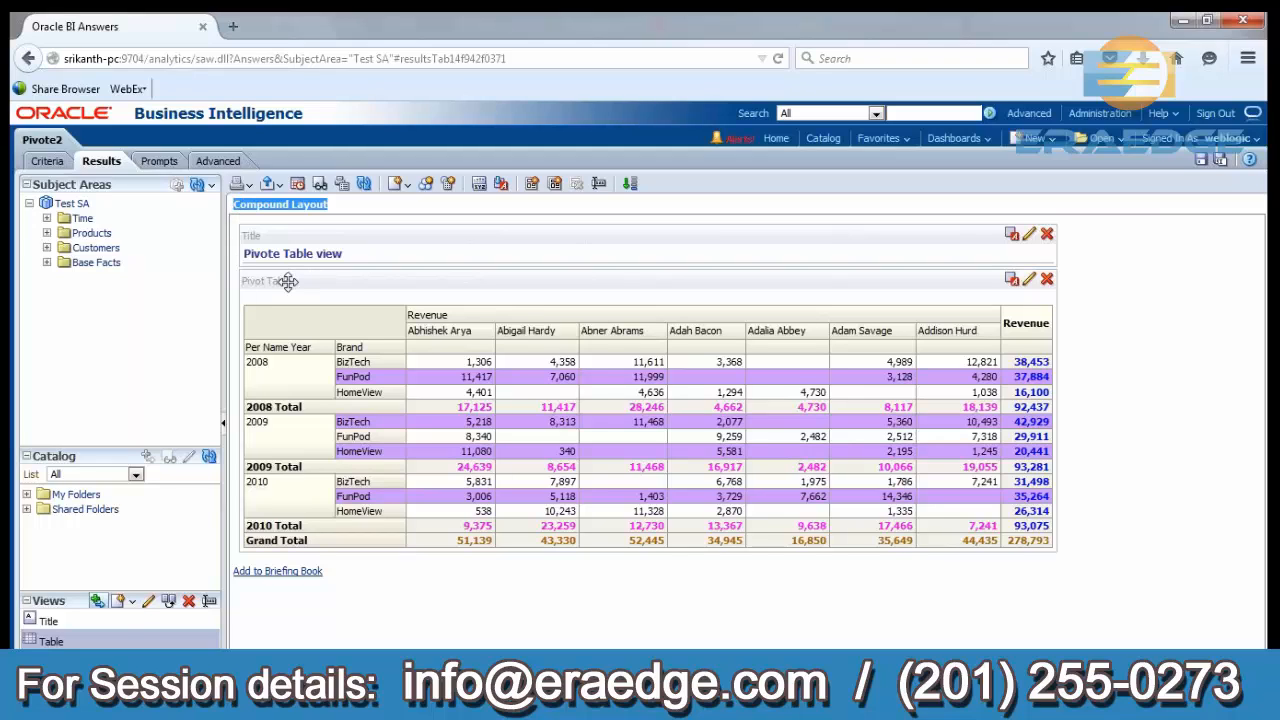
click(111, 636)
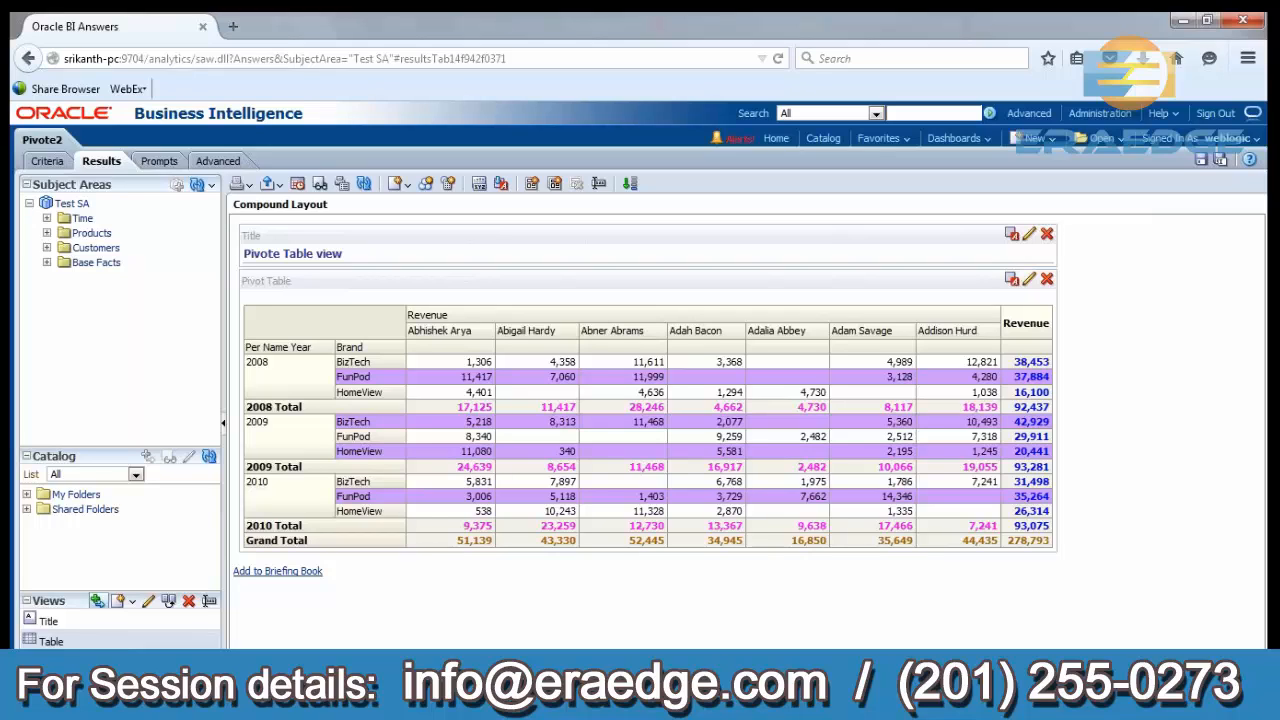
click(98, 602)
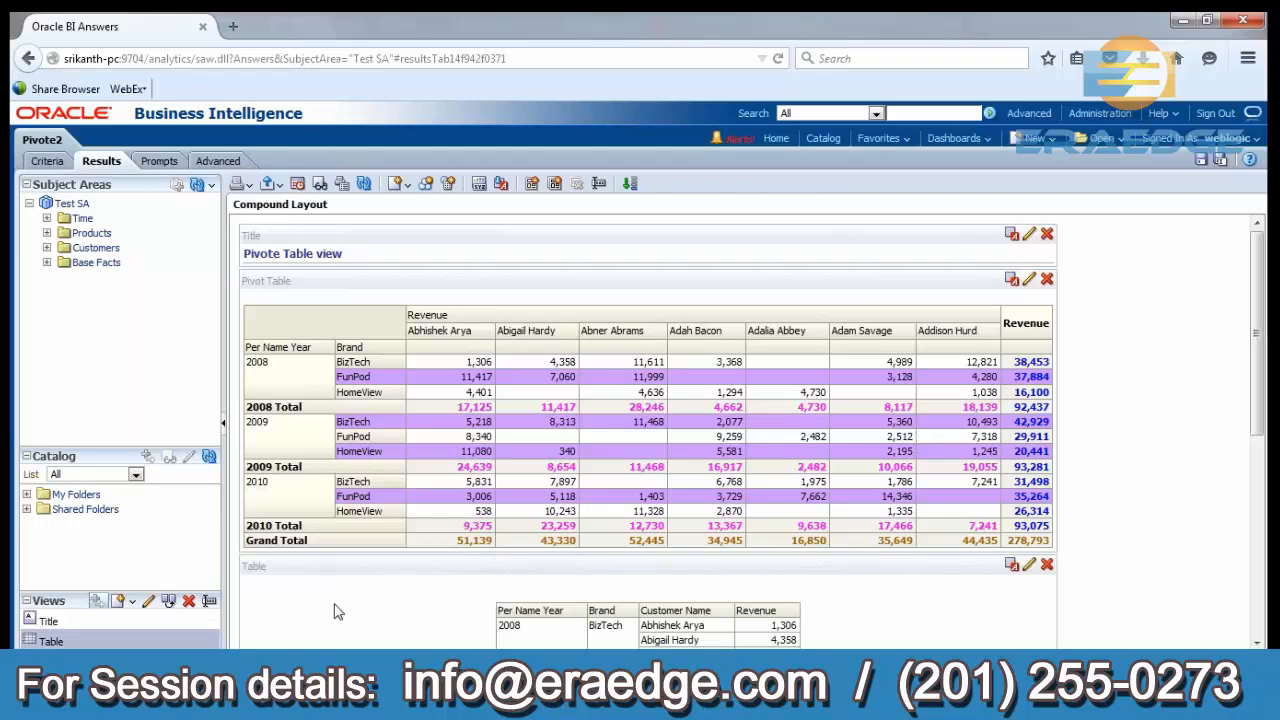
drag(335, 565, 254, 486)
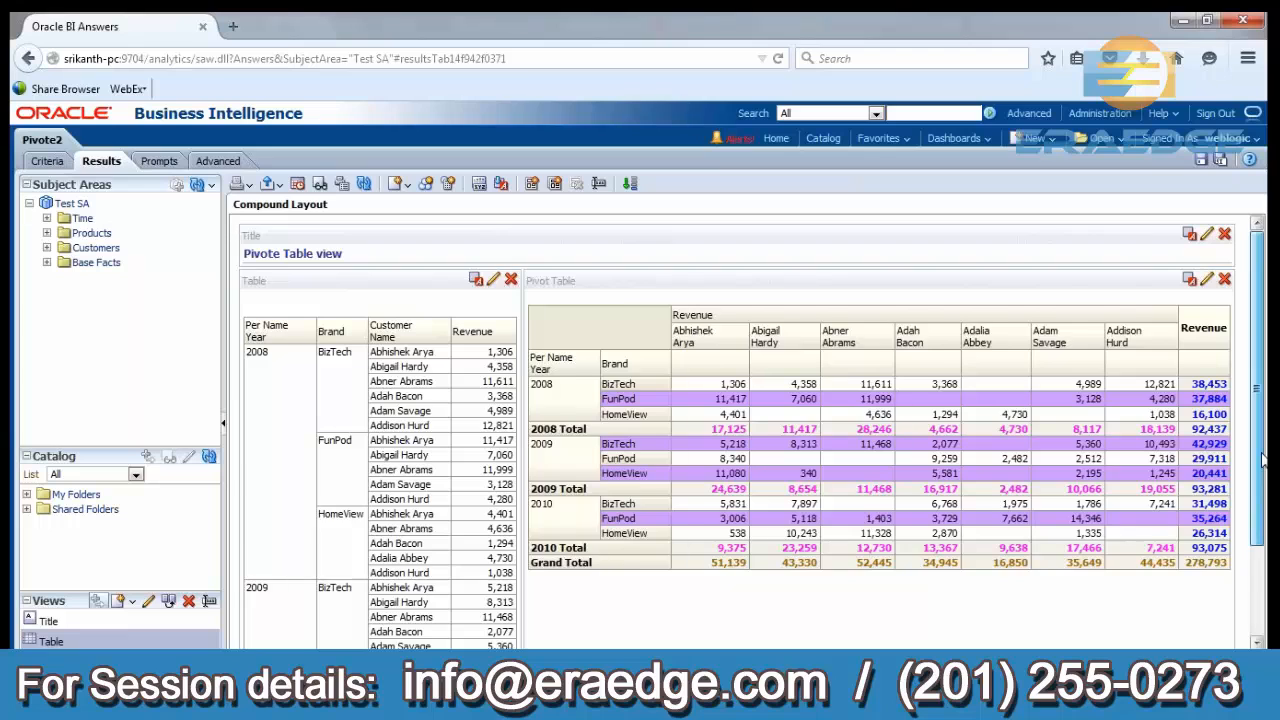
Look over the table beside the pivot table, then inspect the table's layout in its editor and return to the compound layout.
scroll(1262, 458, down, 2)
scroll(1264, 440, up, 2)
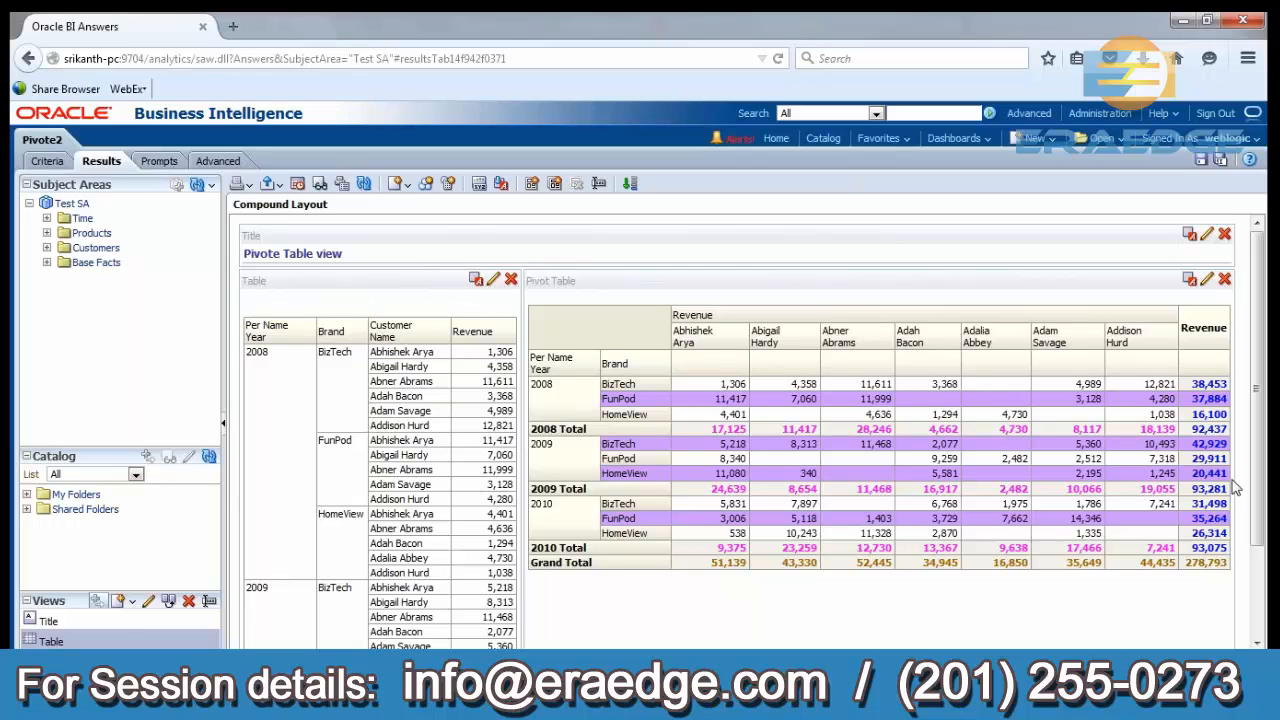
scroll(1262, 398, down, 3)
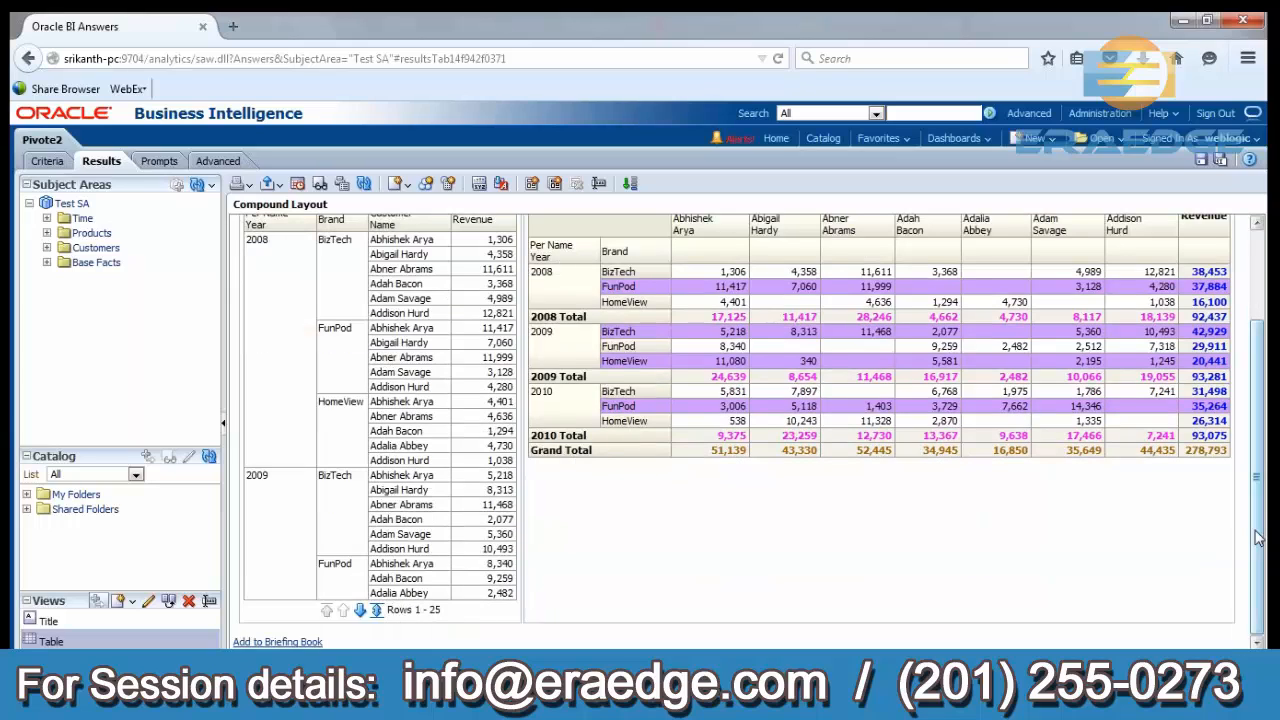
scroll(1262, 527, up, 2)
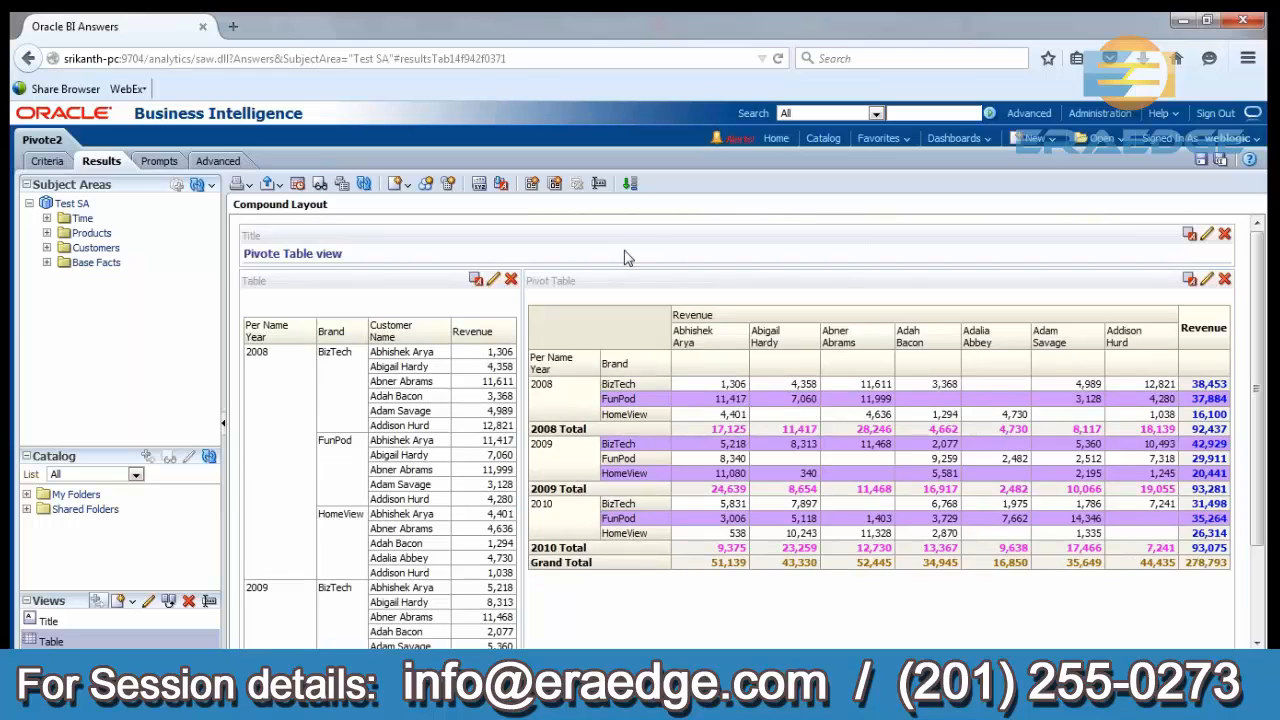
click(493, 281)
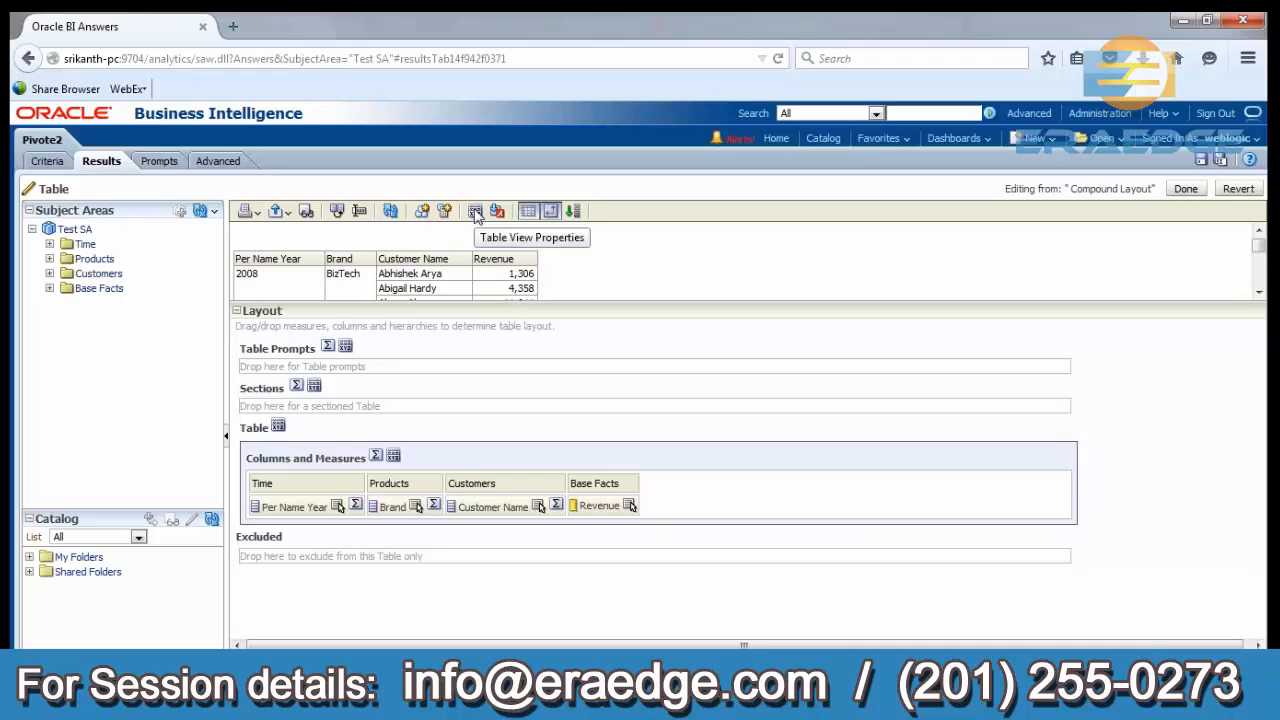
click(1194, 191)
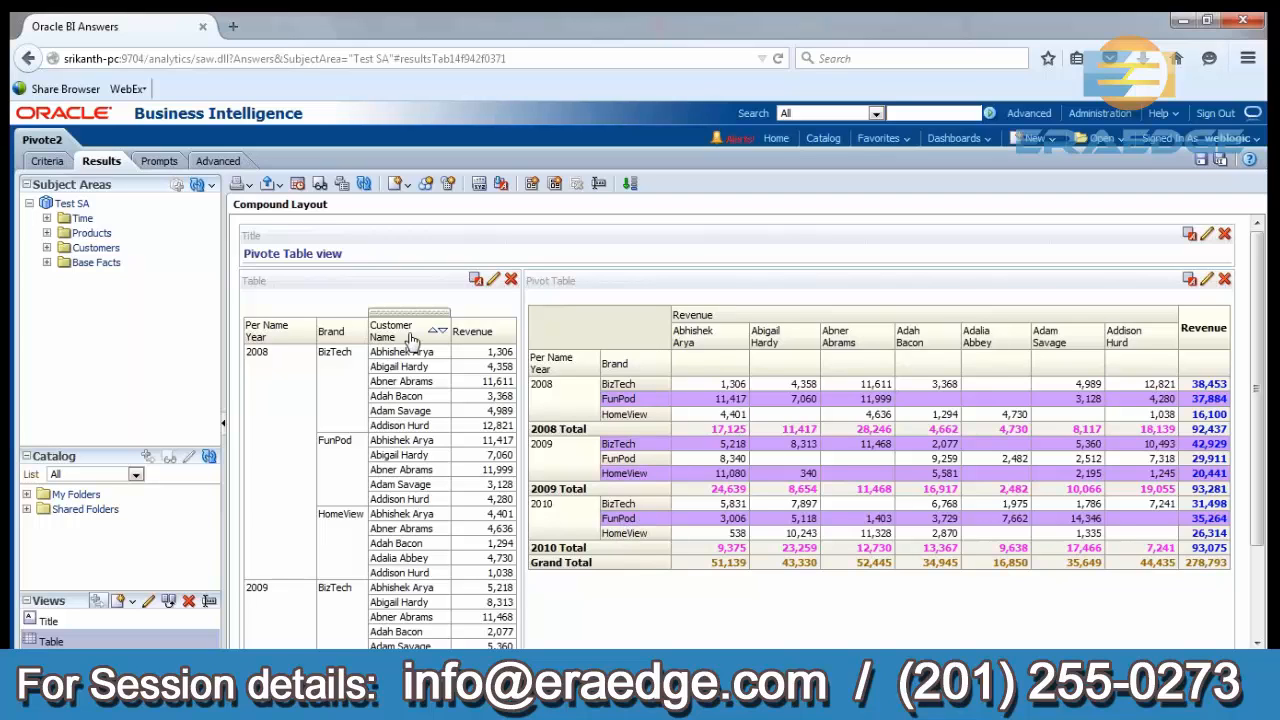
Set the table view's rows per page to 1 in its properties and finish editing the table.
click(494, 282)
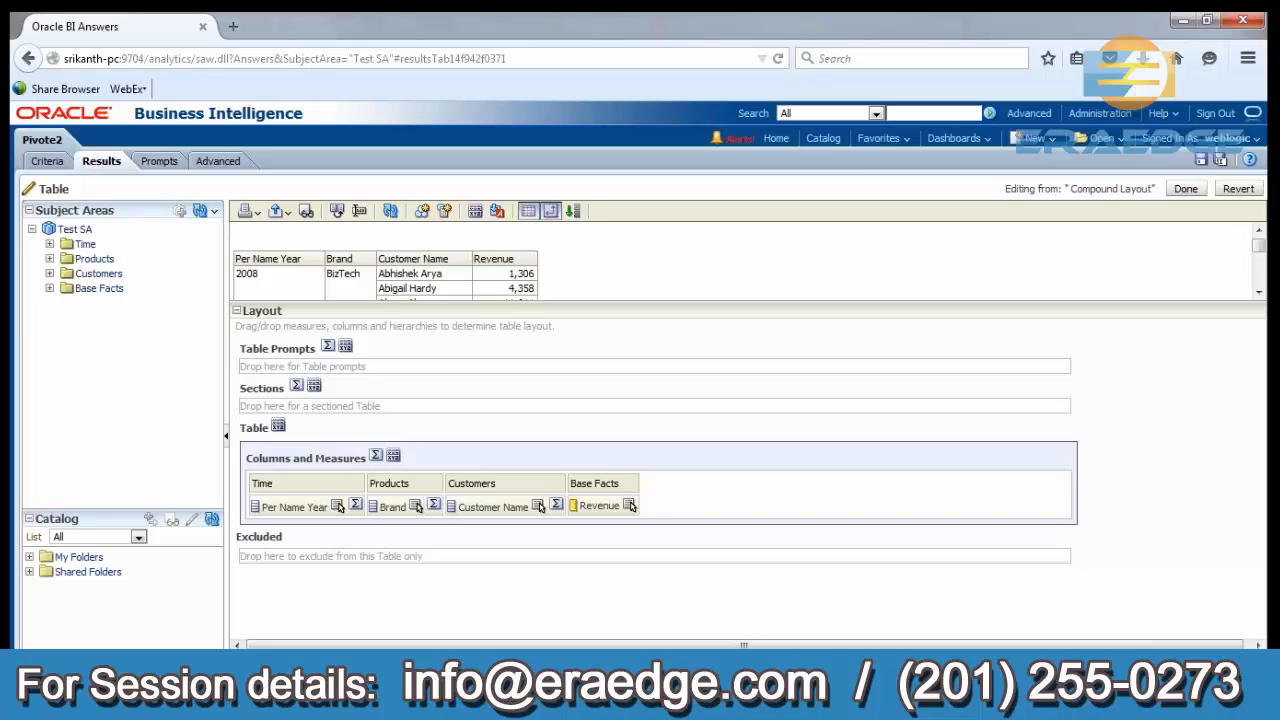
click(480, 214)
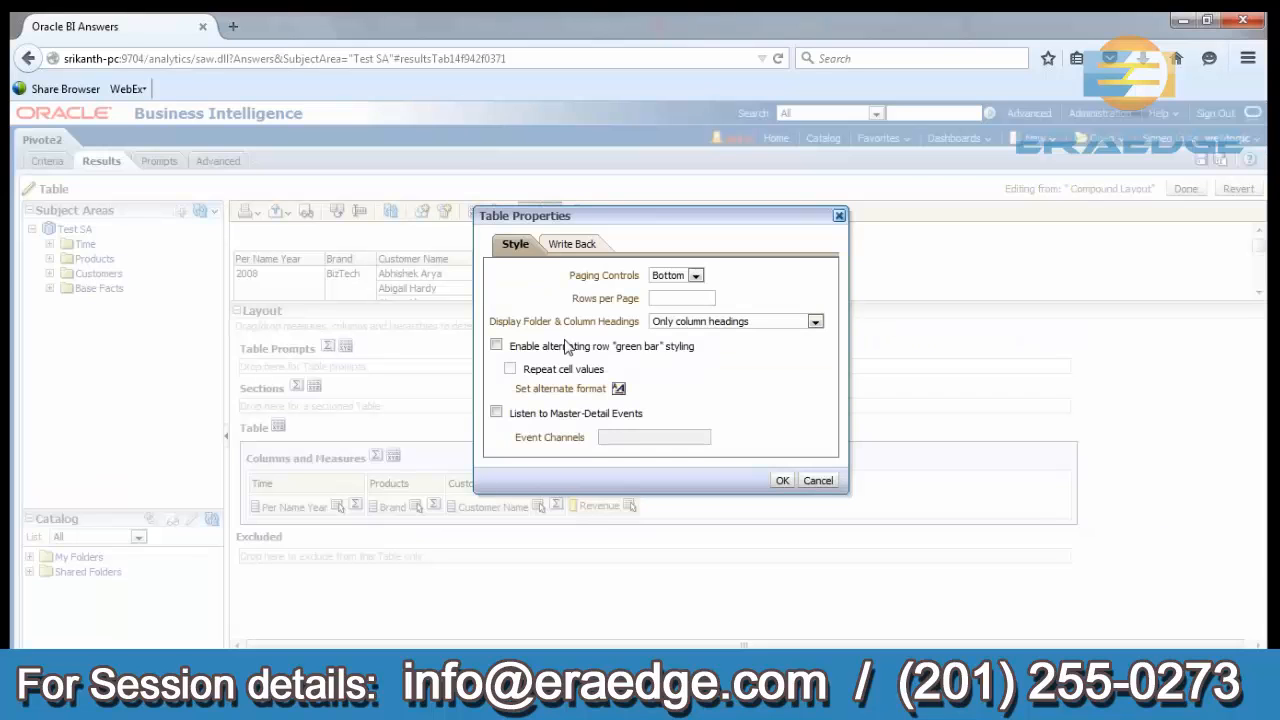
click(680, 299)
drag(574, 298, 640, 308)
click(680, 299)
text(15)
click(783, 481)
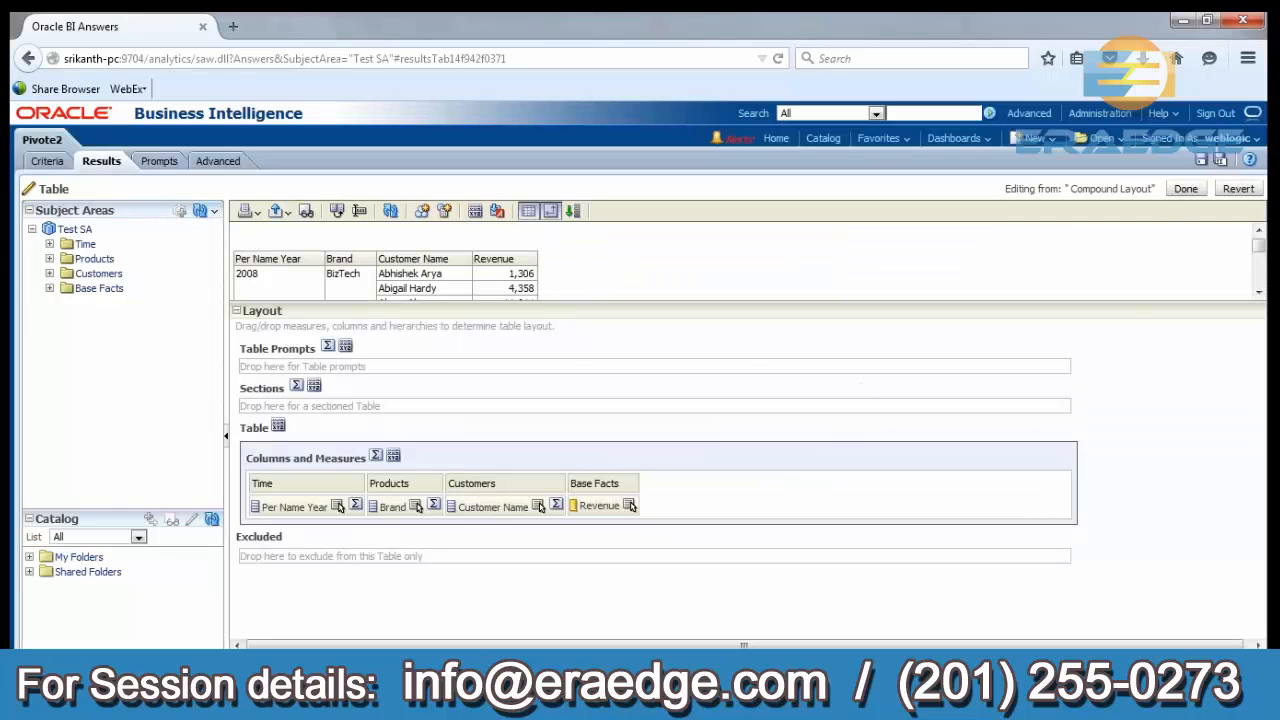
click(1185, 189)
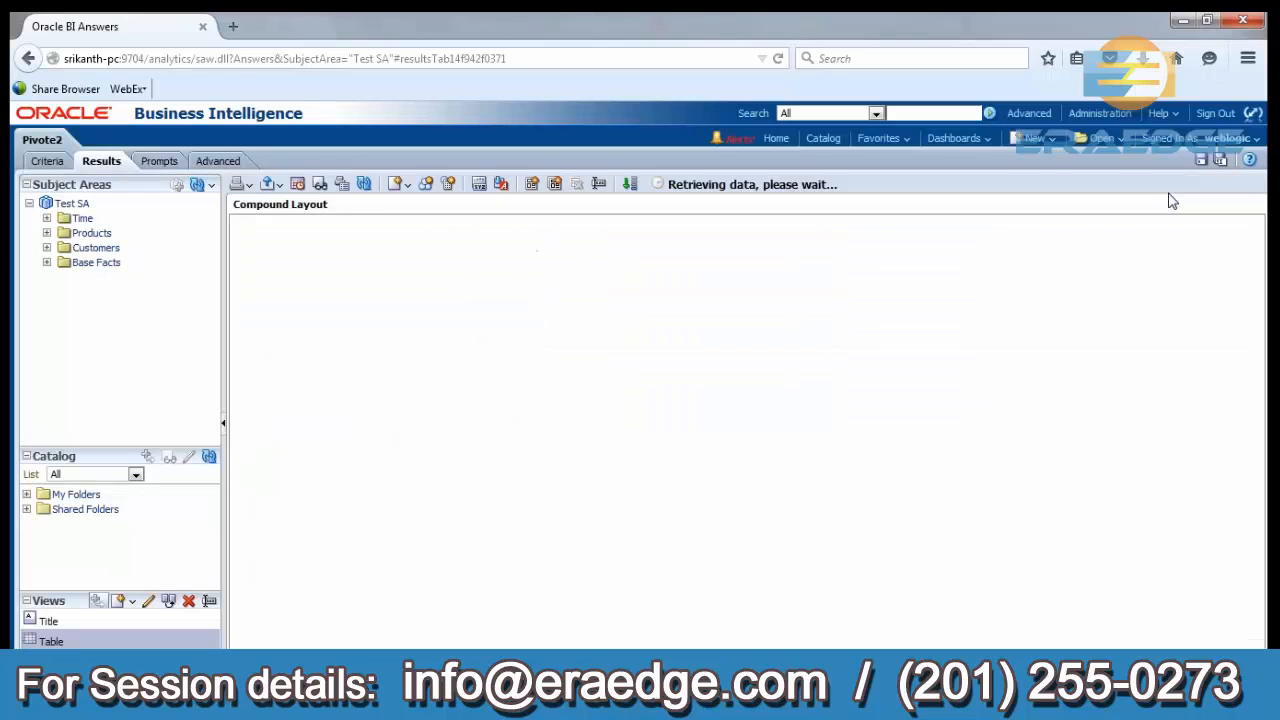